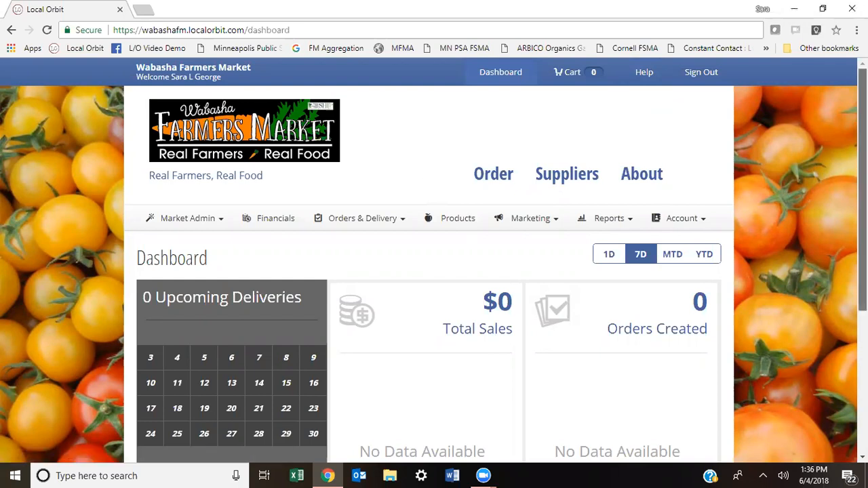
- Open the market's product list and start adding a new product
scroll(434, 271, "down", 4)
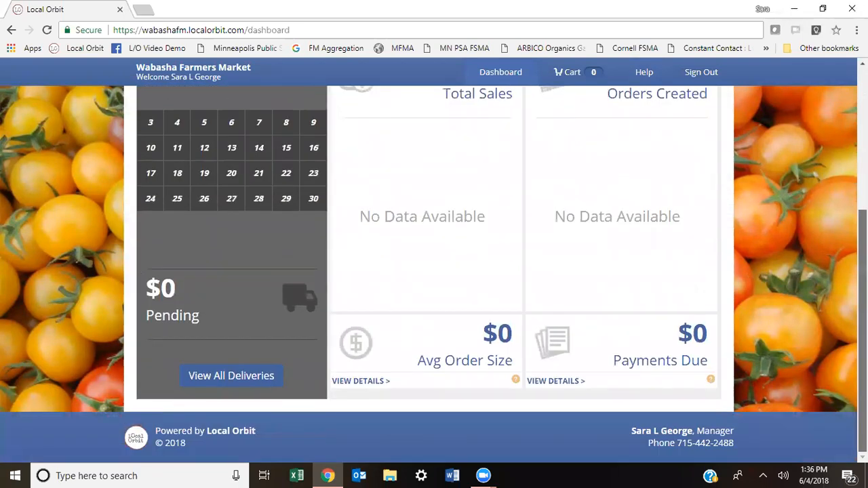
scroll(412, 223, "up", 4)
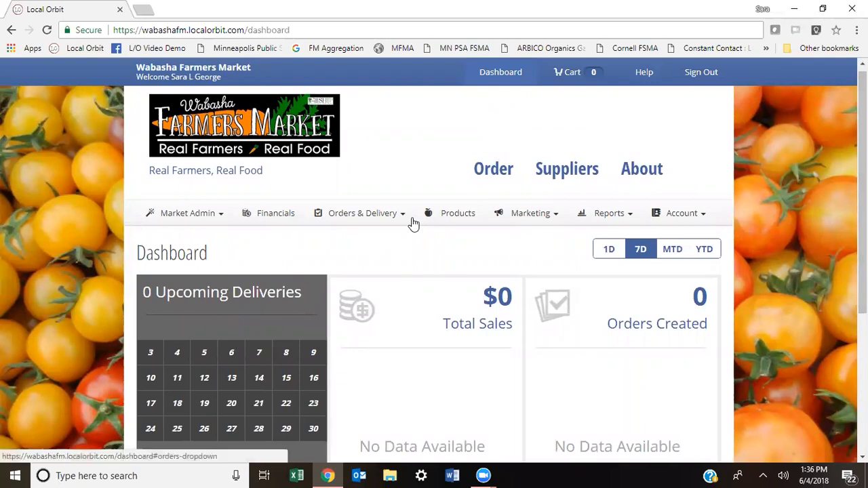
left_click(459, 216)
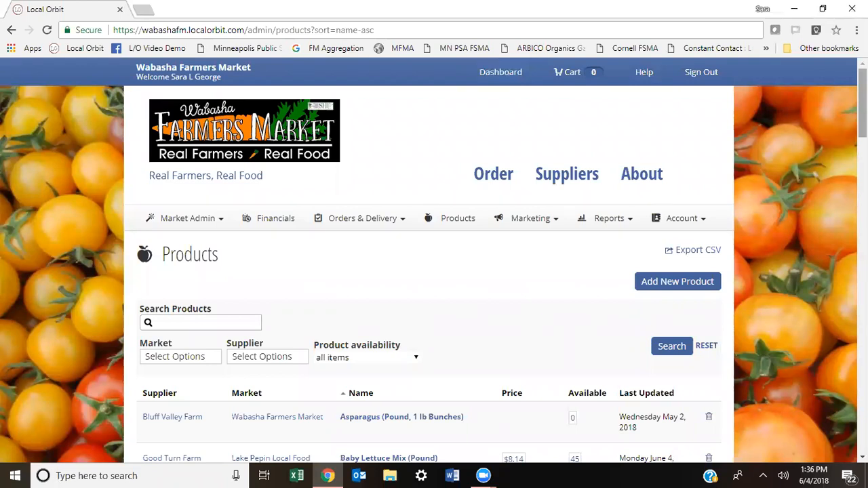
mouse_move(863, 101)
left_mouse_down()
mouse_move(862, 172)
mouse_move(862, 102)
left_mouse_up()
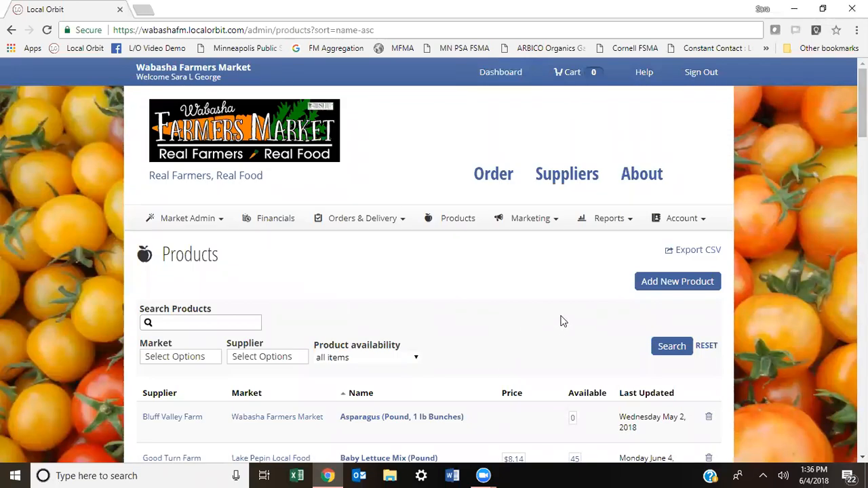
left_click(682, 285)
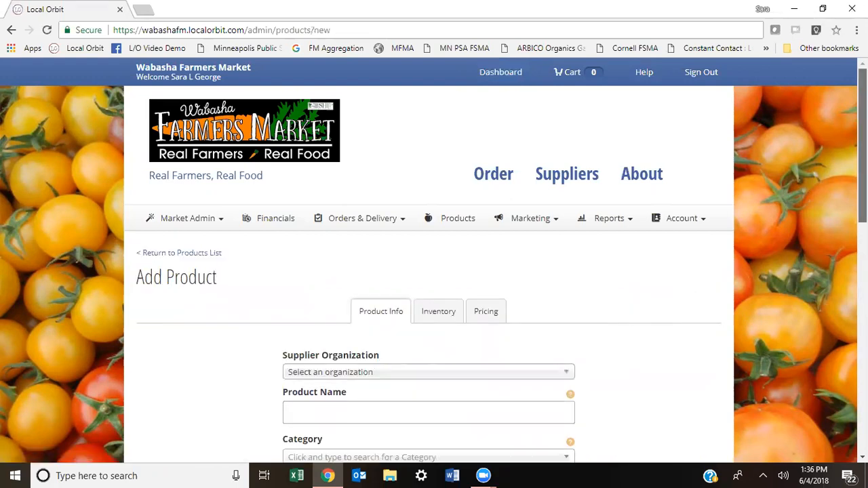
- Set the new product's supplier organization to Lake Pepin Local Food Group - D & S Gardens
scroll(625, 199, "down", 2)
left_click(523, 236)
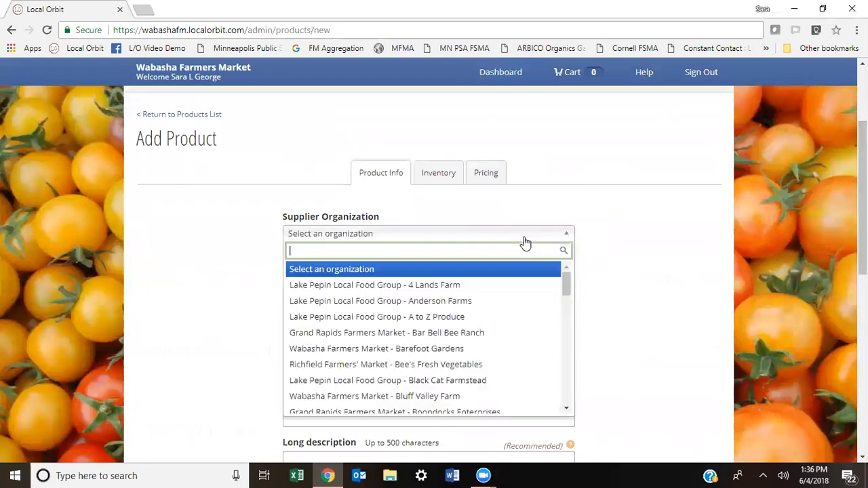
left_click_drag(568, 277, 573, 315)
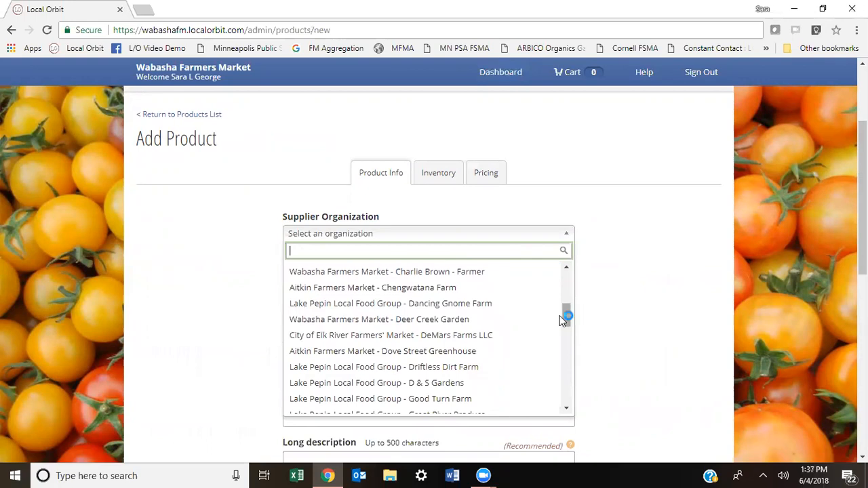
left_click(448, 384)
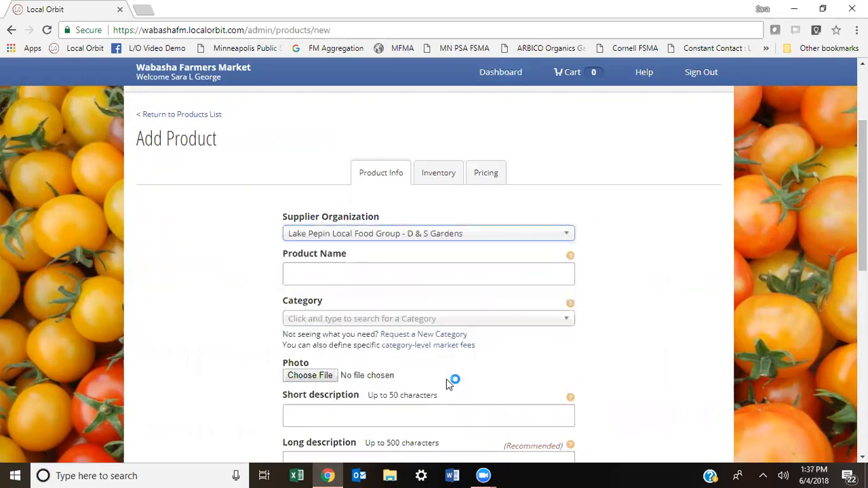
- Enter Mary Washington Asparagus as the product name
left_click(453, 274)
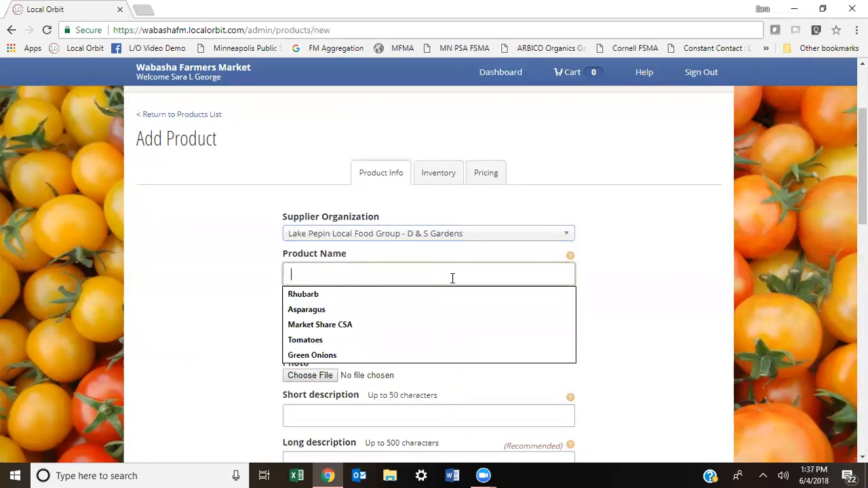
type("W")
key("BackSpace")
type("Mar")
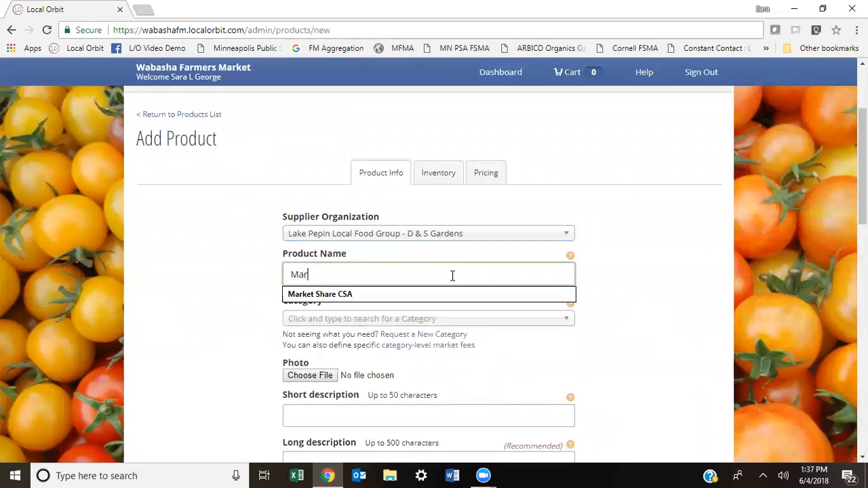
type("y Washingtson")
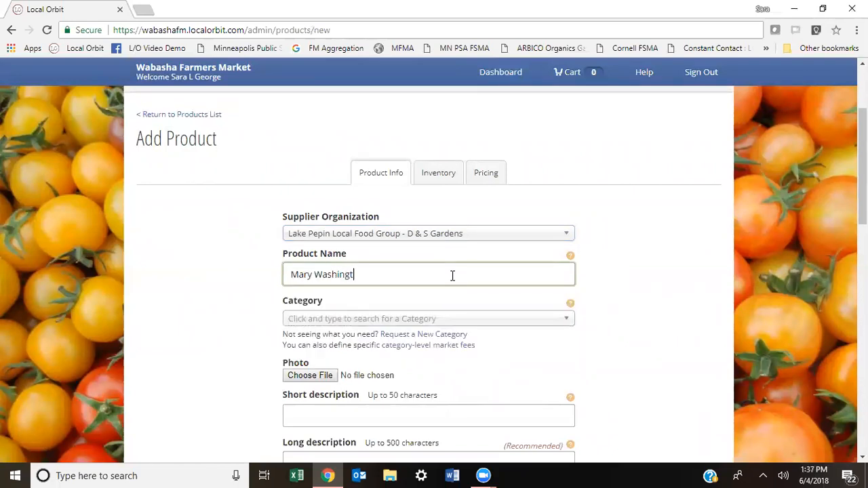
key("BackSpace")
key("BackSpace")
key("BackSpace")
key("BackSpace")
key("BackSpace")
type("ton Asparagus")
- Set the product category to Artichokes, Asparagus, & Avocados under Vegetables
scroll(434, 271, "down", 2)
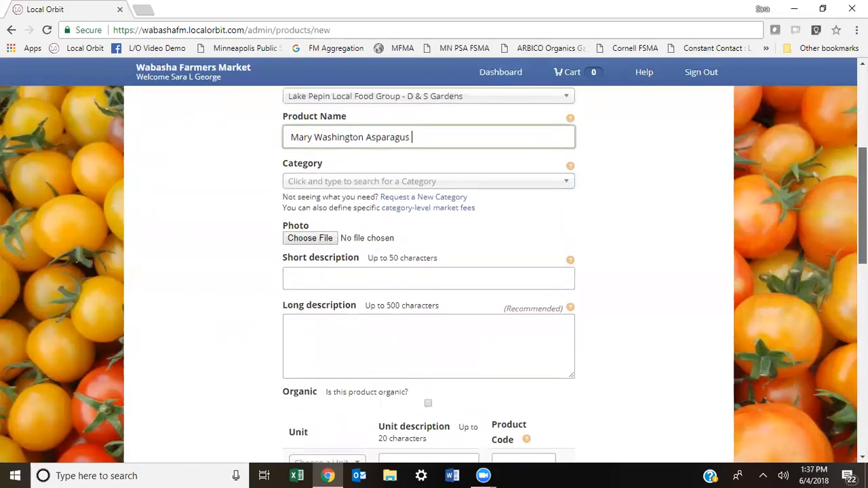
left_click(508, 183)
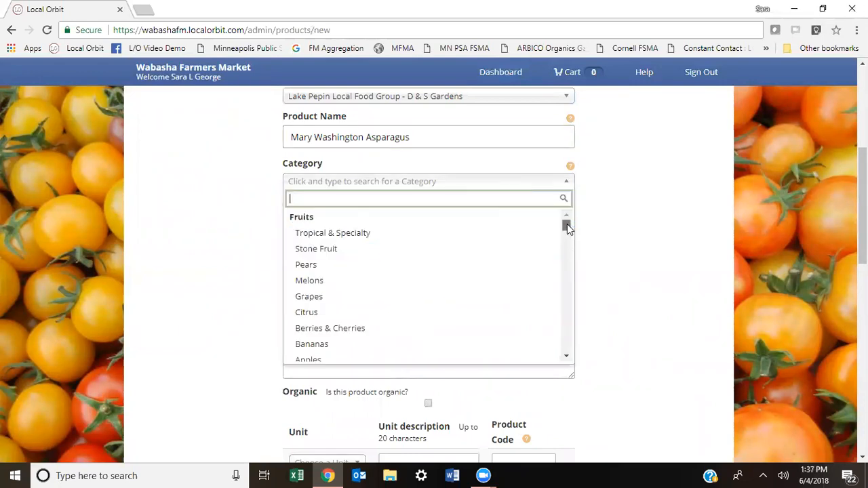
left_click(567, 356)
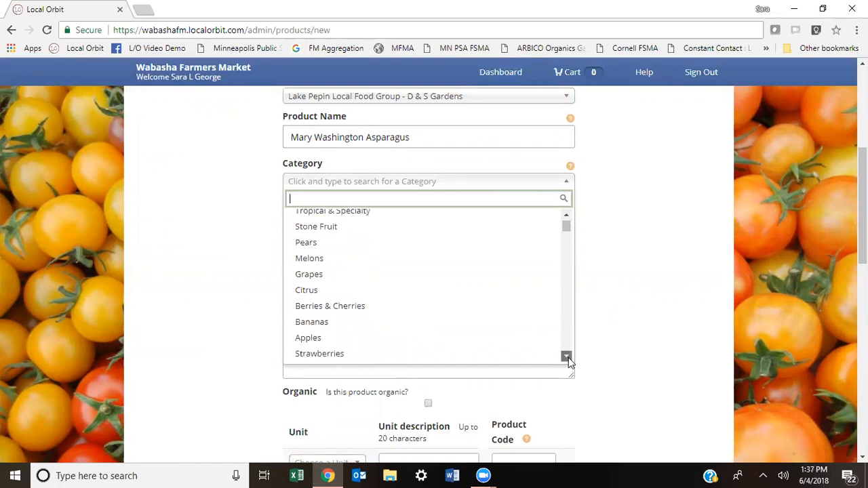
left_click(569, 357)
left_click(569, 357)
left_click(569, 358)
left_click(568, 357)
left_click(568, 358)
left_click(568, 357)
left_click(568, 357)
left_click(568, 357)
left_click(568, 358)
left_click(569, 357)
left_click(569, 358)
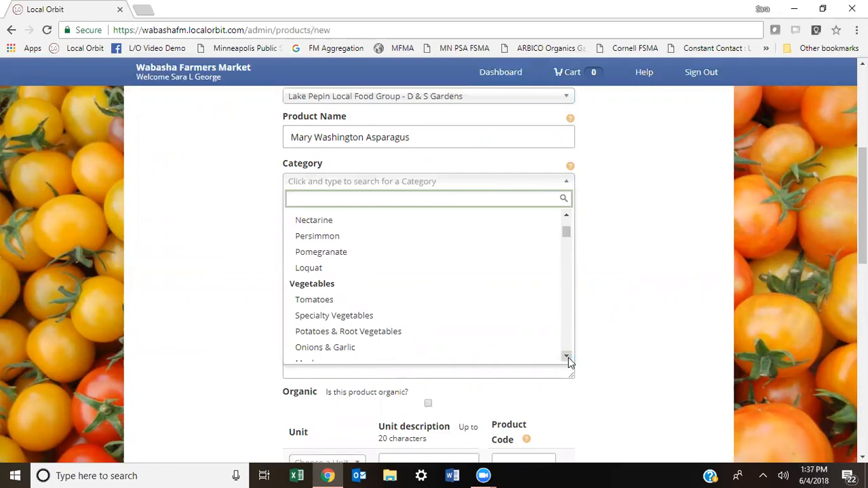
left_click(568, 357)
left_click(568, 358)
left_click(568, 358)
left_click(568, 357)
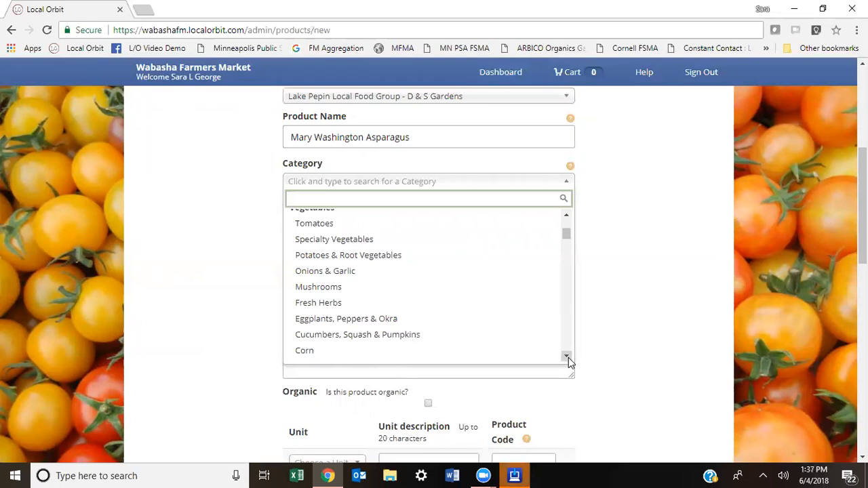
left_click(569, 358)
left_click(569, 358)
left_click(568, 357)
left_click(568, 358)
left_click(568, 358)
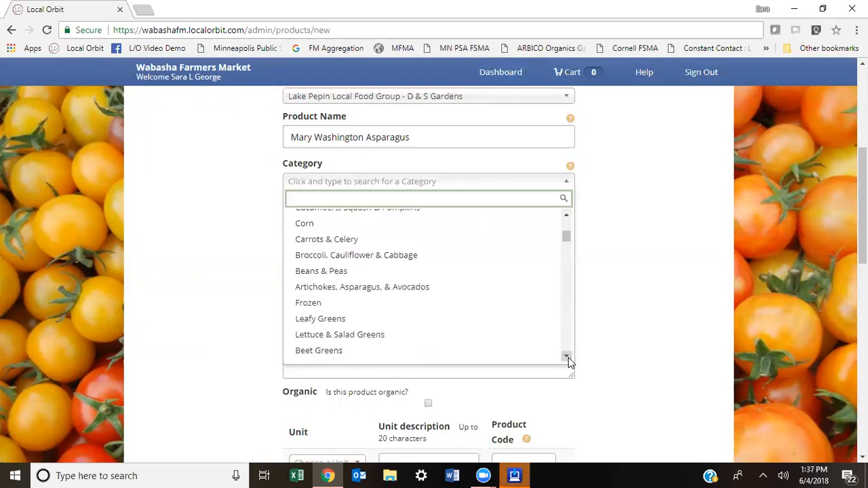
left_click(445, 288)
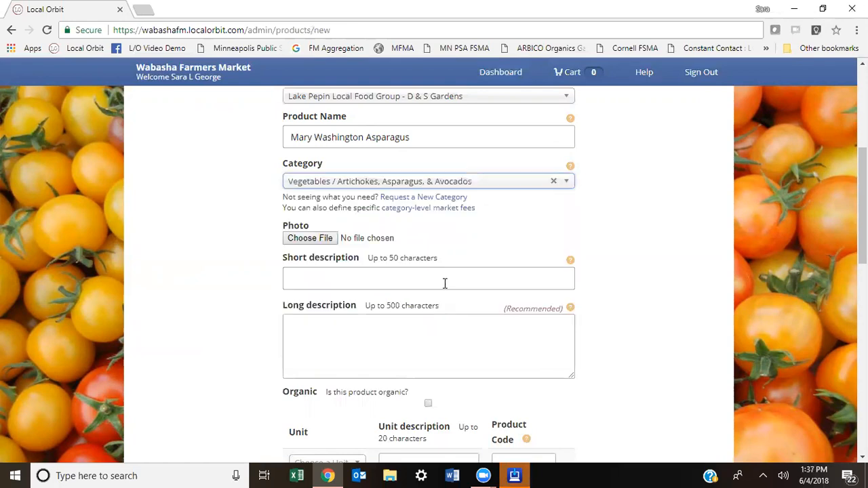
- Upload the asparagus picture IMG_4698 from the Desktop as the product photo
left_click(314, 239)
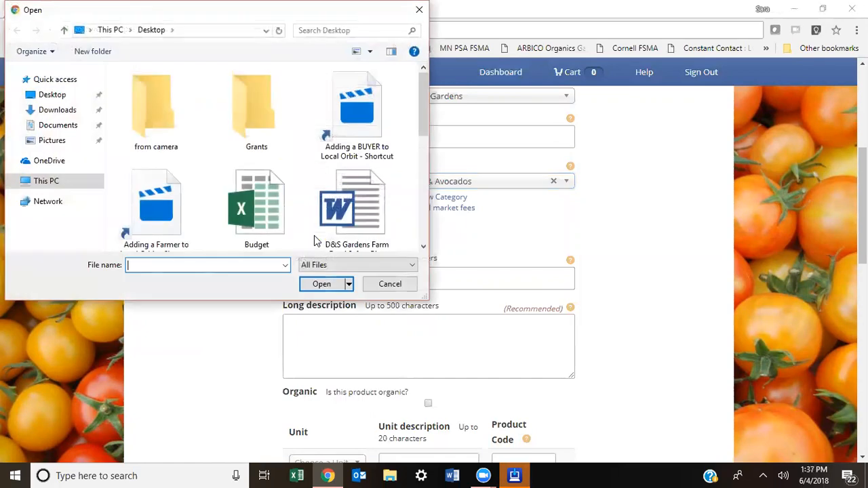
left_click_drag(421, 101, 423, 150)
left_click(257, 187)
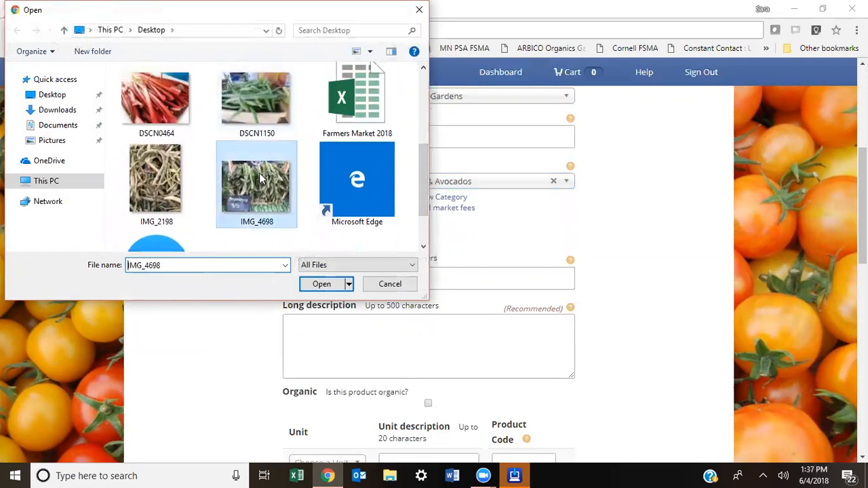
left_click(322, 285)
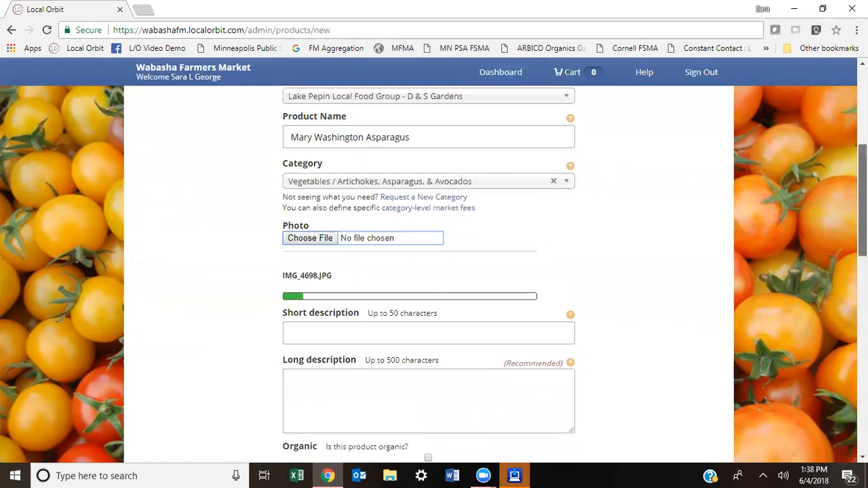
- Copy the product name Mary Washington Asparagus into the short description
scroll(476, 216, "down", 2)
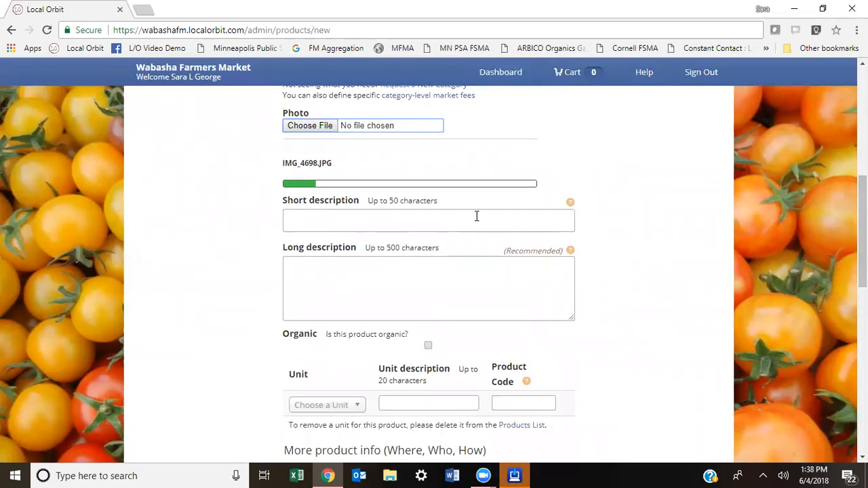
scroll(441, 259, "up", 4)
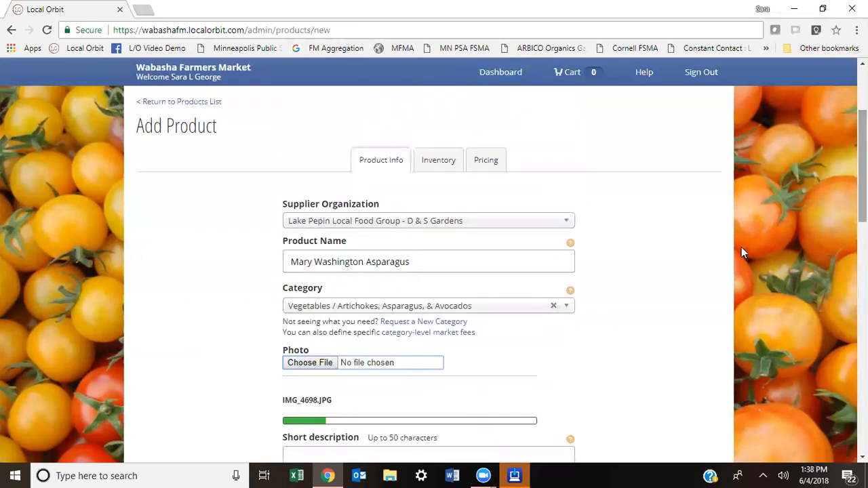
left_click_drag(441, 260, 178, 260)
key("ctrl+c")
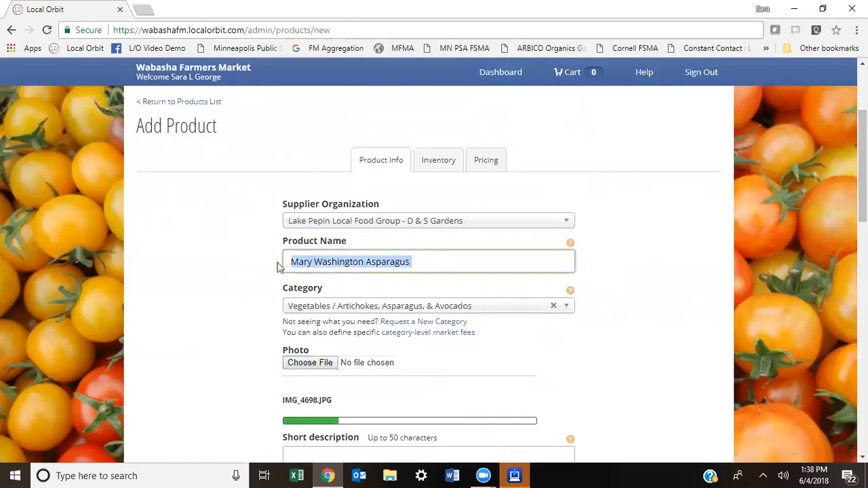
scroll(712, 278, "down", 5)
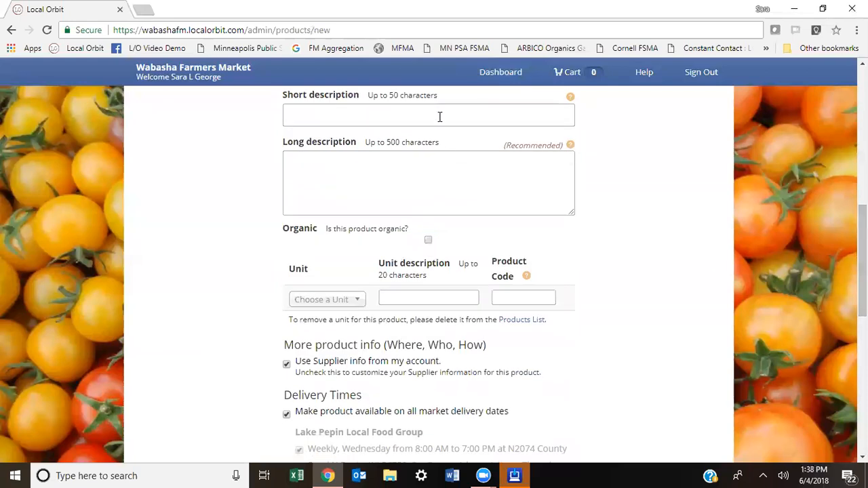
left_click(441, 117)
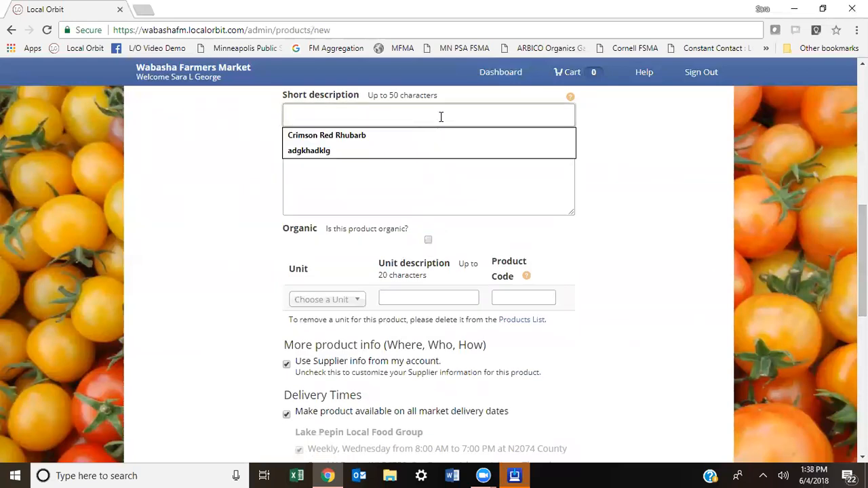
key("ctrl+v")
- Enter the long description "Tender, Sweet and delicious large spears."
left_click(411, 183)
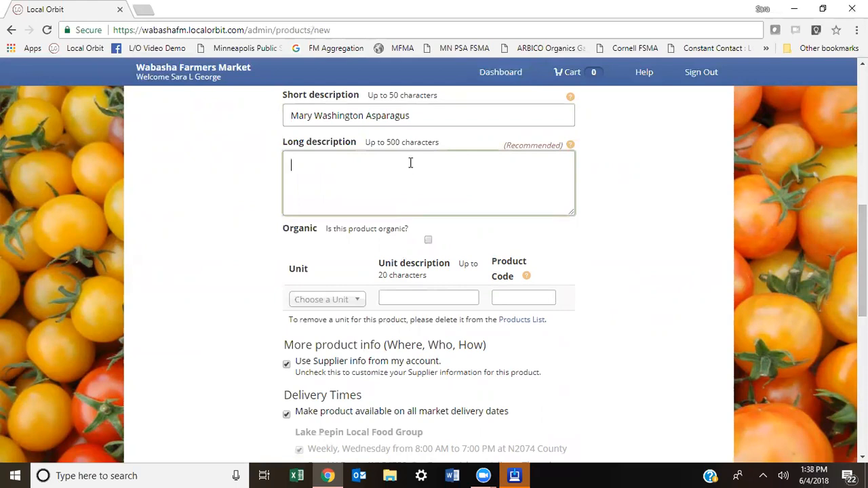
type("Tender , Sweet and delicious")
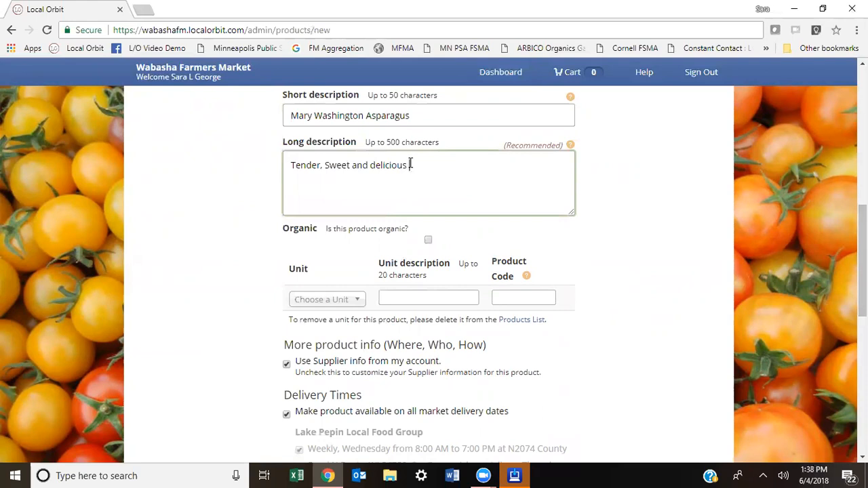
type(" large spears.")
- Review the uploaded product photo together with the short and long descriptions
scroll(379, 210, "down", 2)
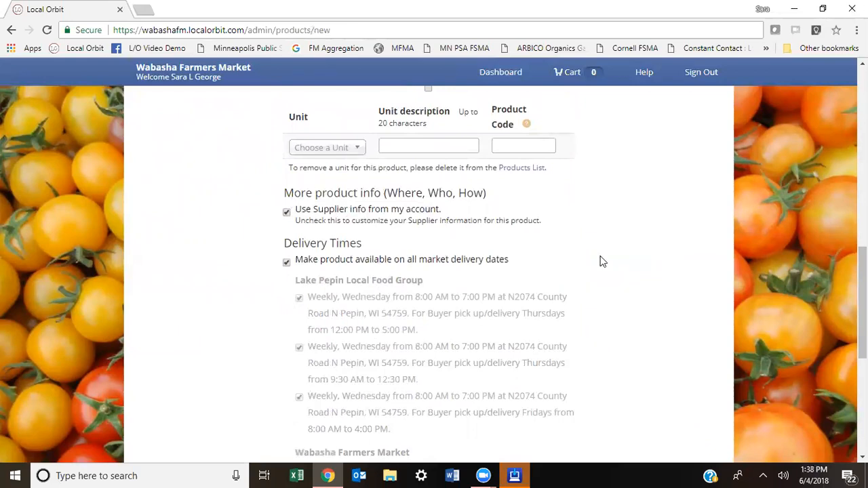
left_click_drag(862, 291, 862, 264)
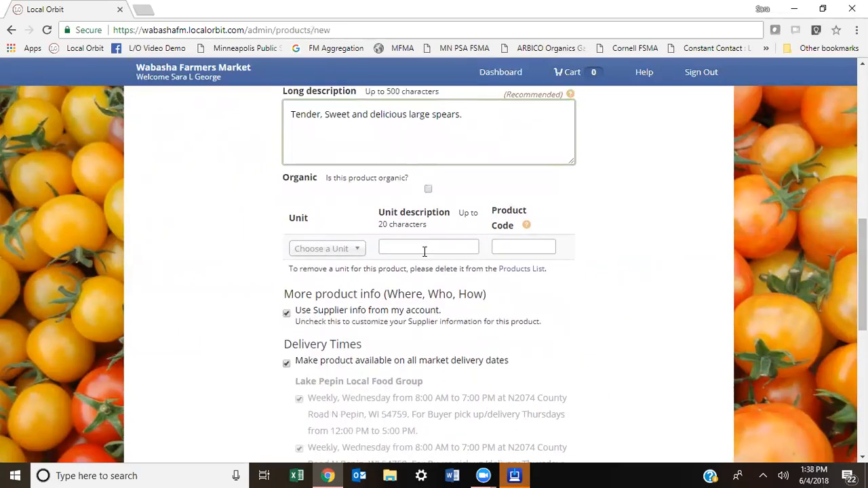
scroll(359, 248, "down", 1)
scroll(358, 231, "up", 3)
left_click(357, 212)
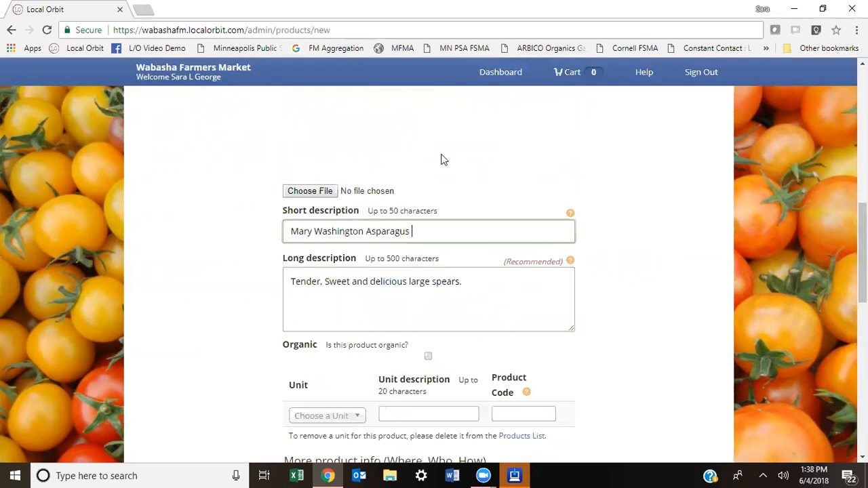
scroll(428, 272, "up", 3)
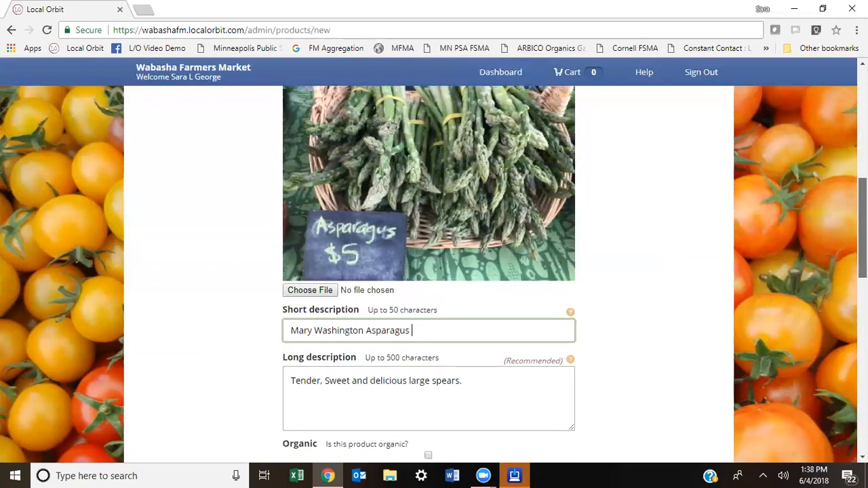
scroll(429, 271, "down", 3)
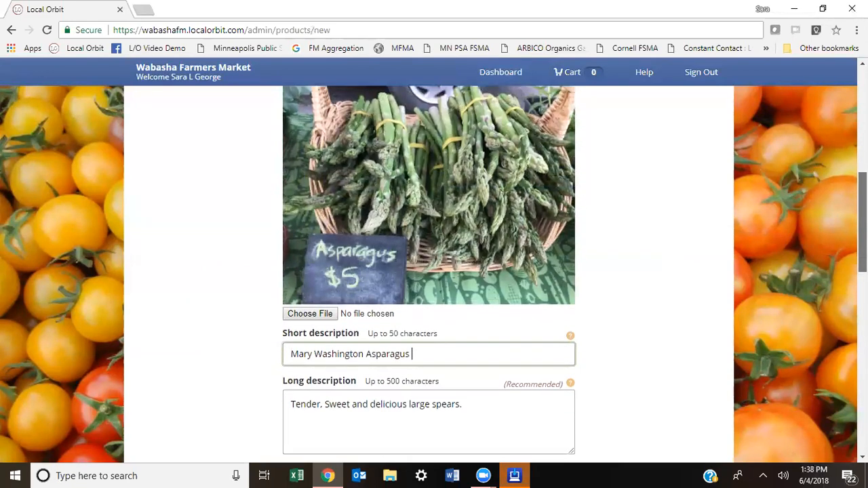
- Choose Bunches as the selling unit for the asparagus product
scroll(552, 287, "down", 2)
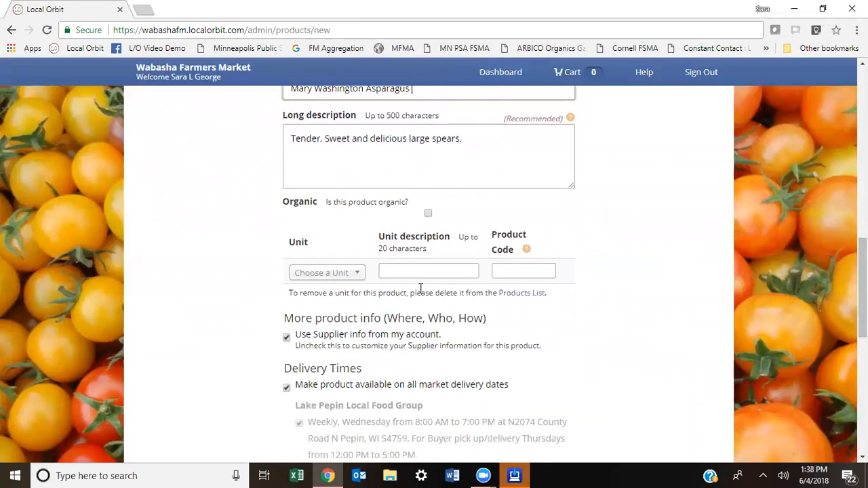
left_click(352, 275)
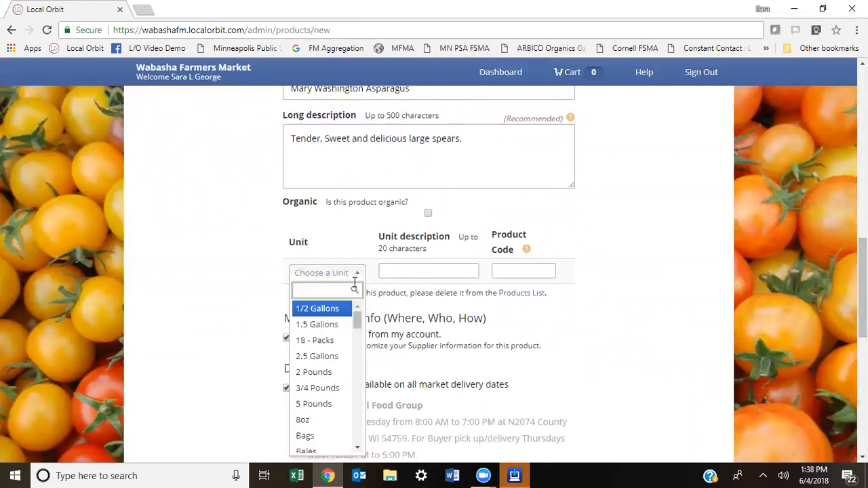
left_click_drag(359, 325, 361, 347)
left_click(326, 385)
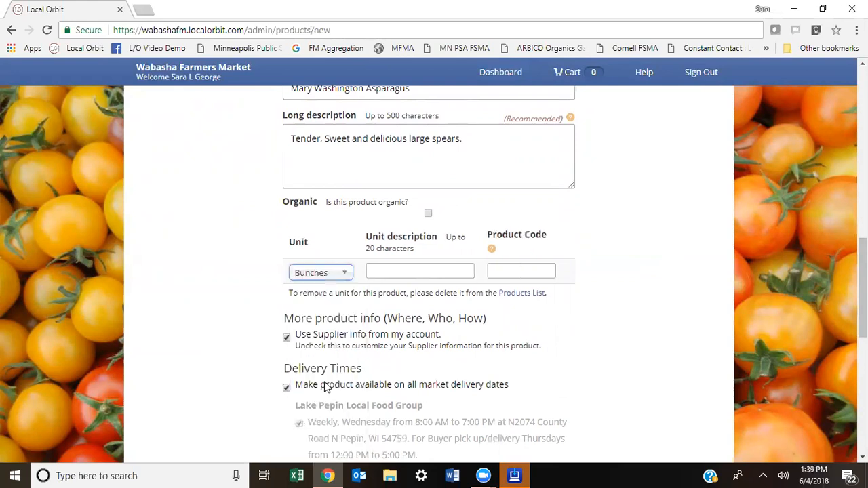
- Enter the product code ASP and the unit description "10-12 per bunch" for the Bunches unit
left_click(520, 270)
type("ASP")
left_click(533, 345)
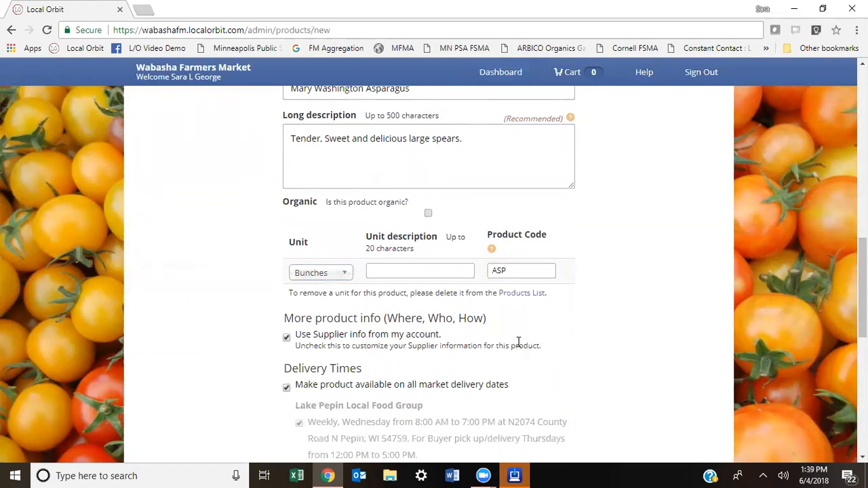
left_click(429, 272)
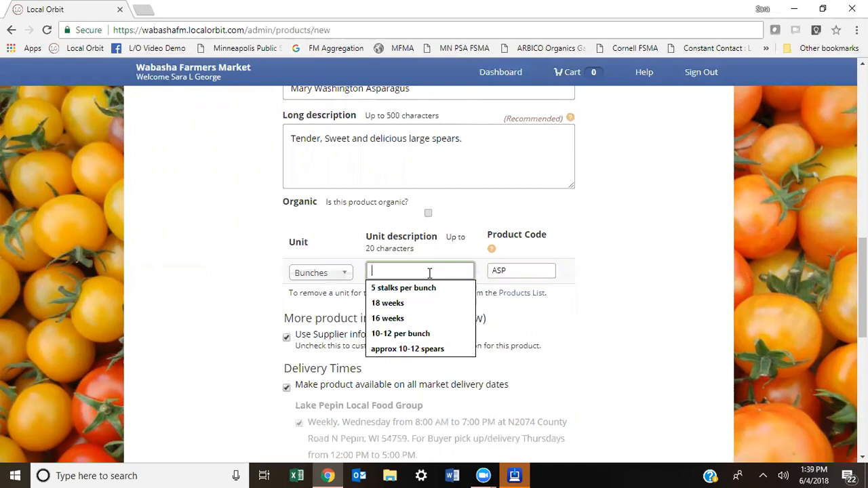
left_click(415, 336)
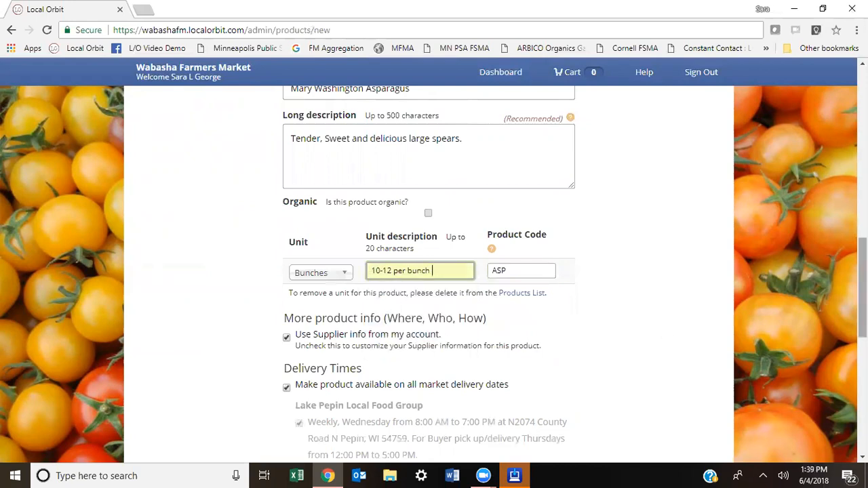
- Try excluding two Wednesday Wabasha Farmers Market slots and the first Lake Pepin slot from the delivery times, and restore availability on all market delivery dates
scroll(434, 271, "down", 4)
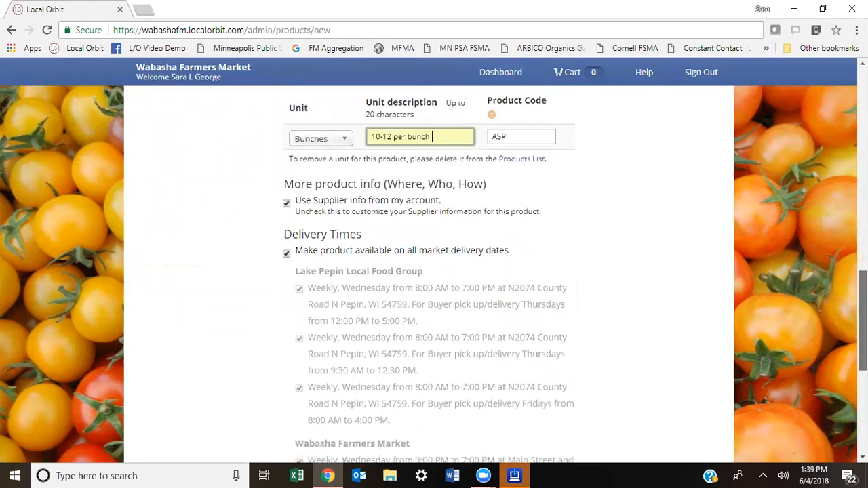
scroll(434, 271, "up", 2)
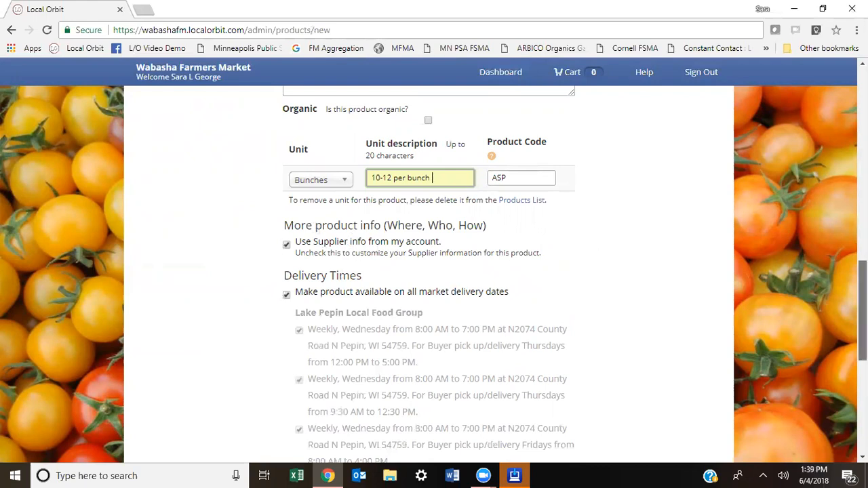
scroll(434, 271, "down", 2)
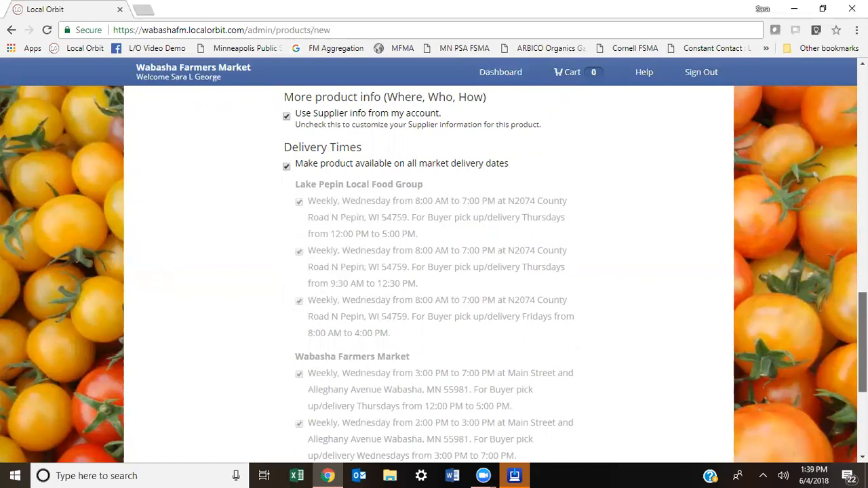
scroll(790, 327, "down", 1)
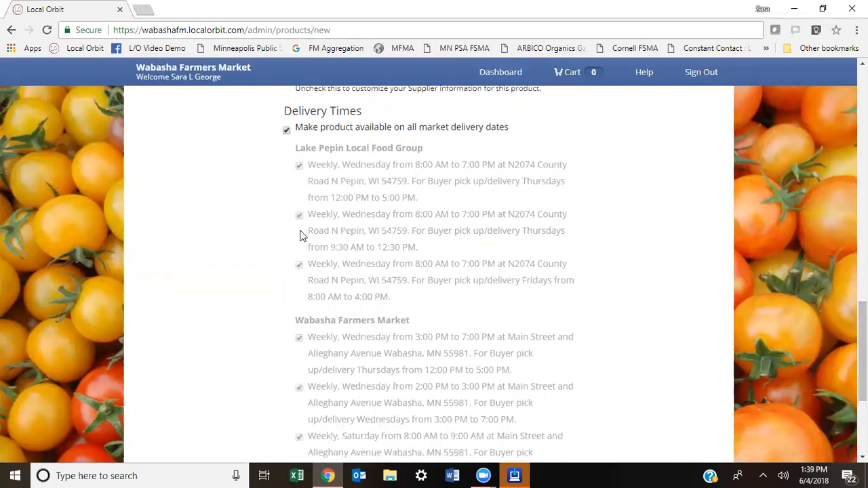
left_click(287, 132)
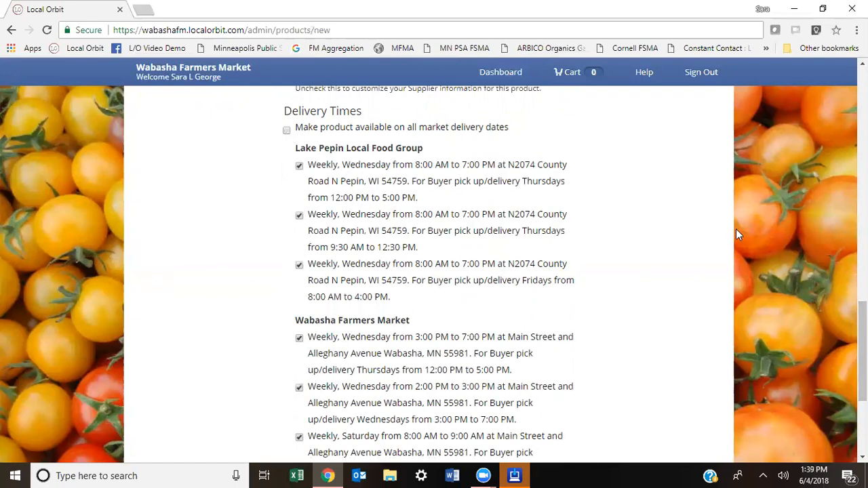
scroll(529, 255, "down", 3)
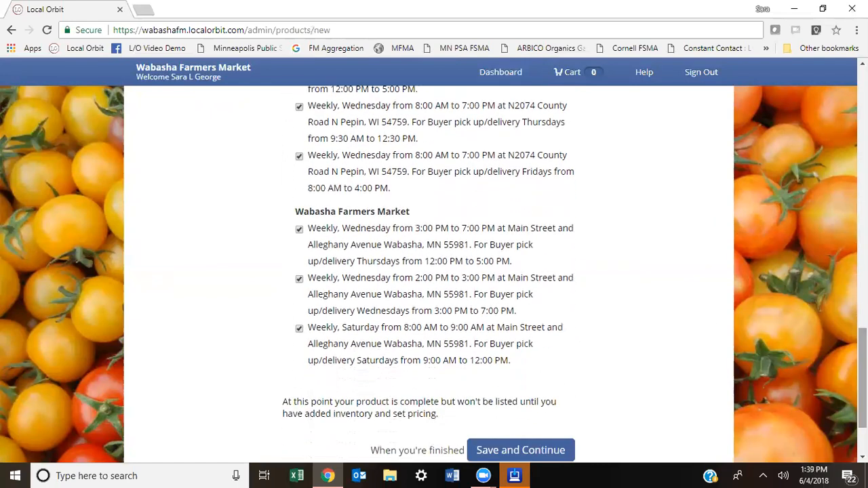
left_click(299, 228)
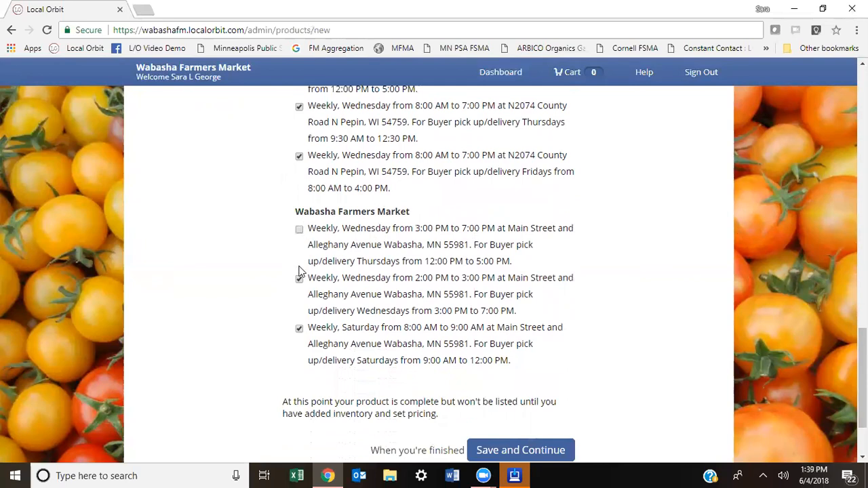
left_click(299, 279)
scroll(862, 373, "up", 2)
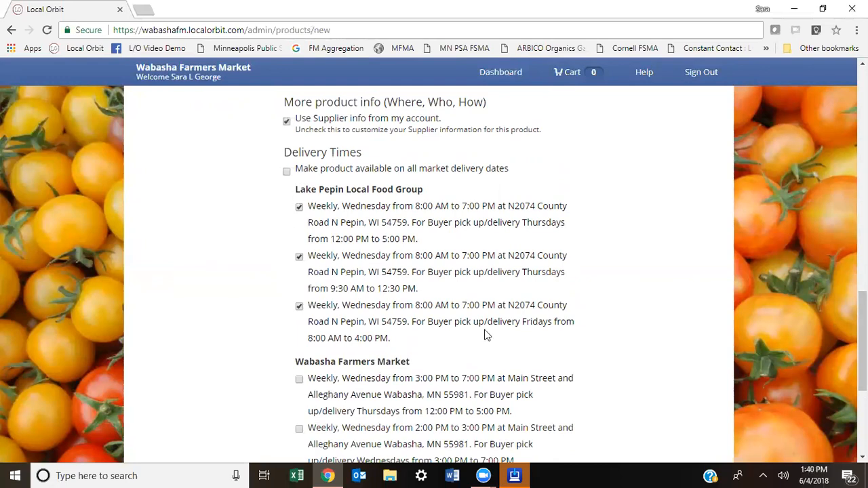
left_click(300, 207)
scroll(434, 271, "down", 4)
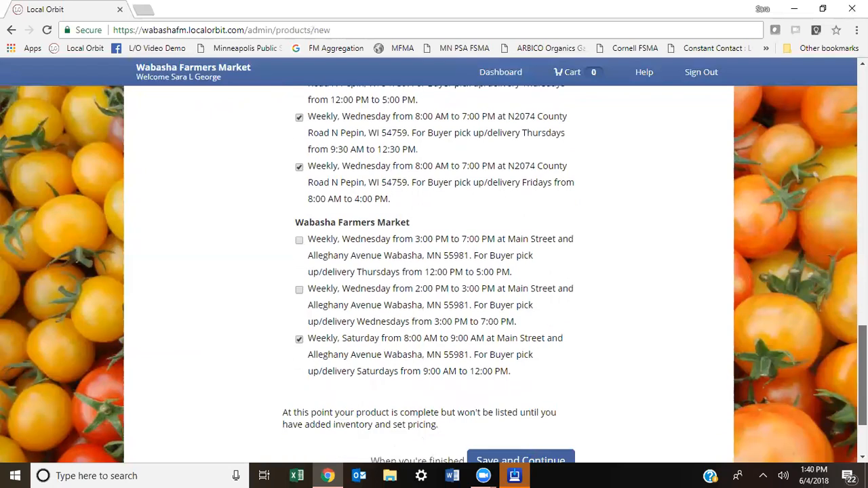
scroll(473, 218, "up", 3)
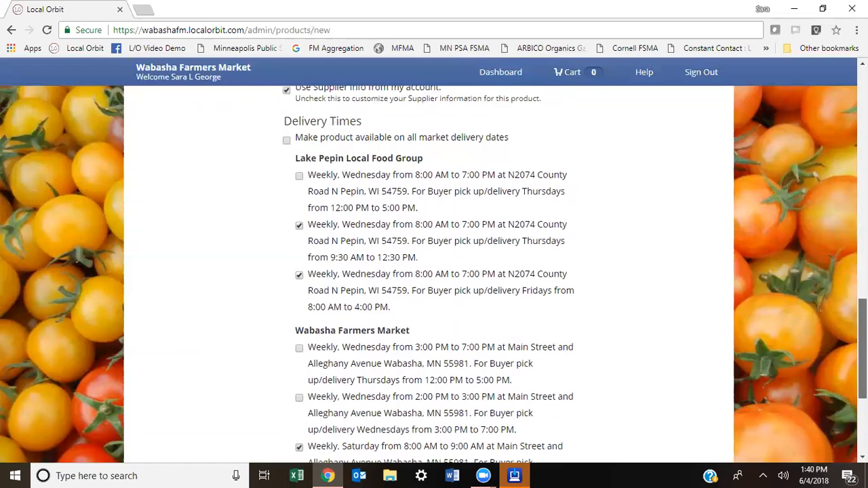
left_click(287, 140)
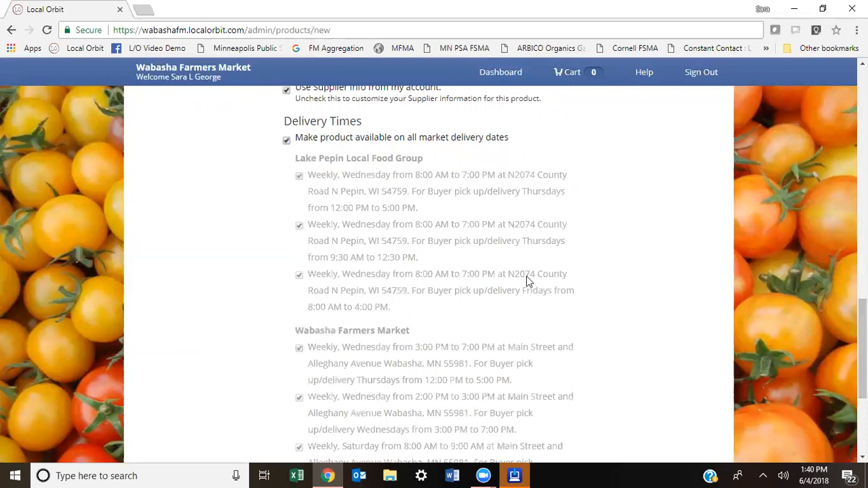
- Save the new asparagus product and continue to its inventory
scroll(862, 349, "down", 3)
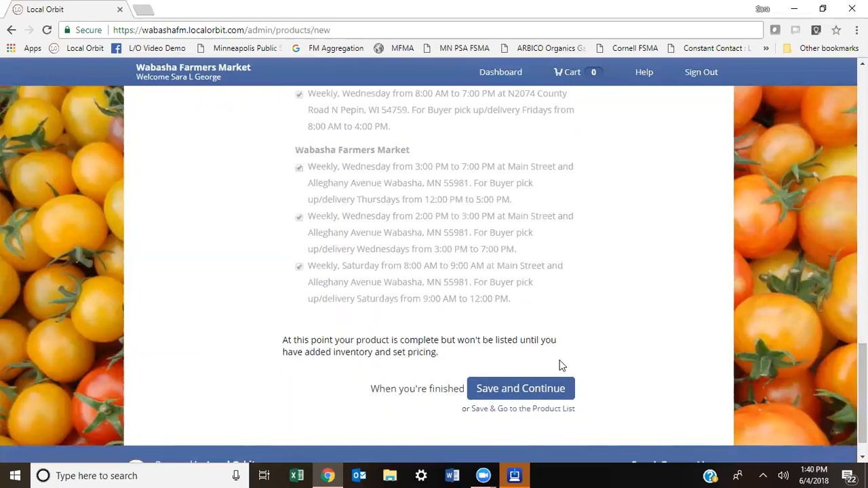
left_click(529, 388)
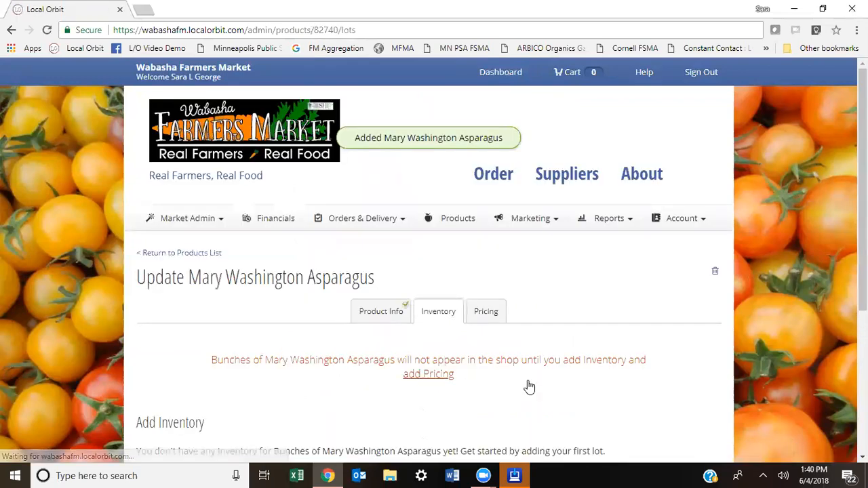
- Return to the product information and add Pounds as a second unit, leaving its description empty
left_click(381, 314)
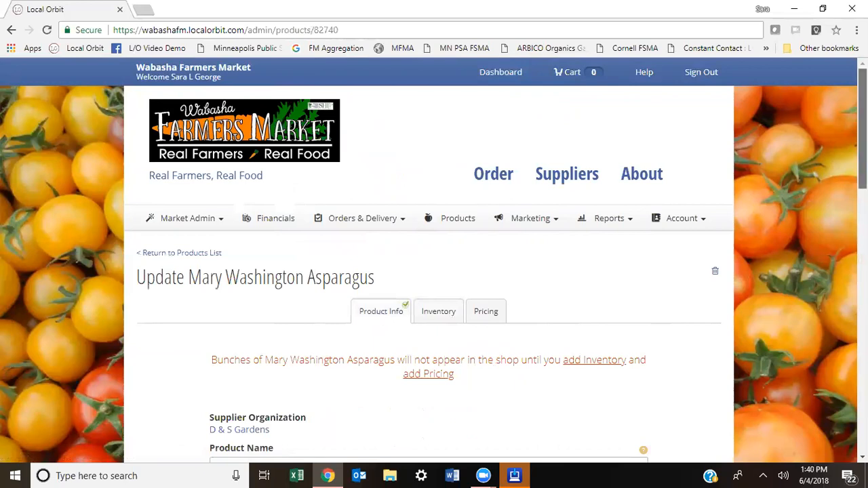
scroll(862, 129, "down", 7)
left_click_drag(863, 271, 862, 283)
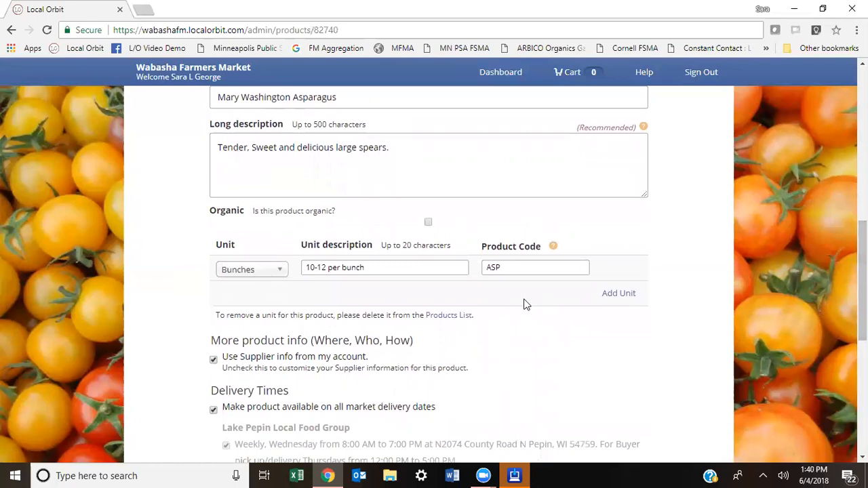
left_click(623, 301)
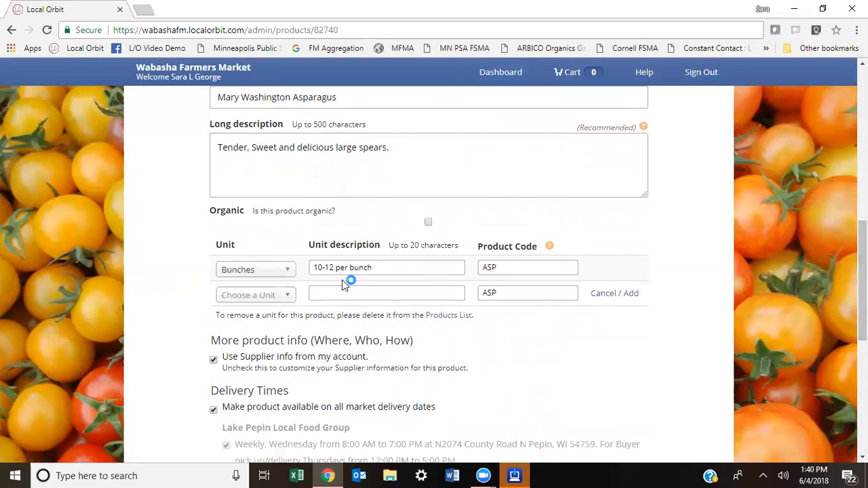
left_click(284, 297)
left_click_drag(287, 348, 293, 452)
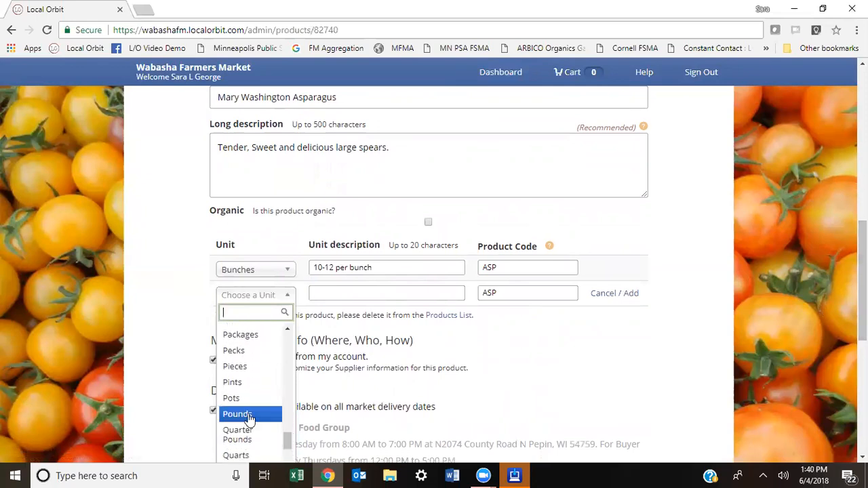
left_click(275, 414)
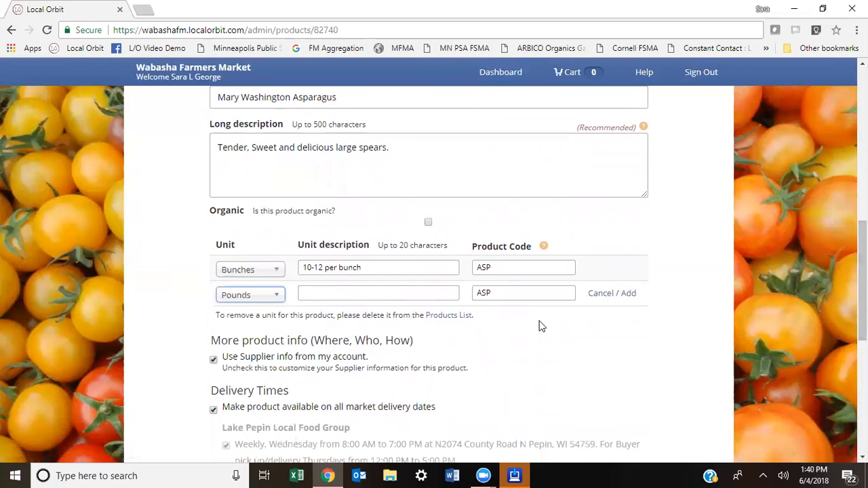
left_click(628, 294)
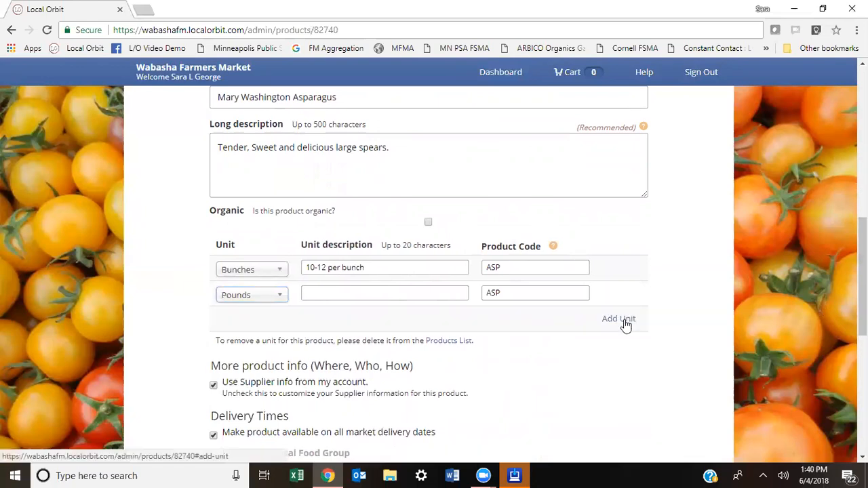
- Add Cases as a third unit with the unit description "25#"
left_click(624, 320)
left_click(290, 322)
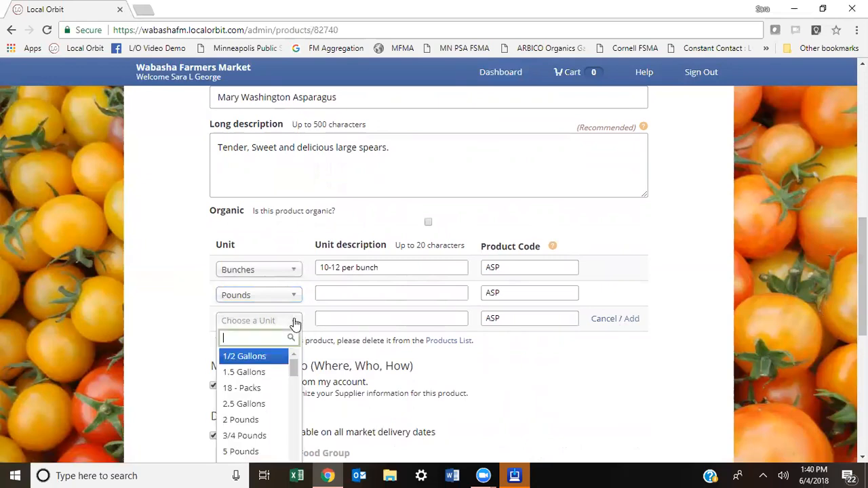
left_click_drag(292, 373, 273, 412)
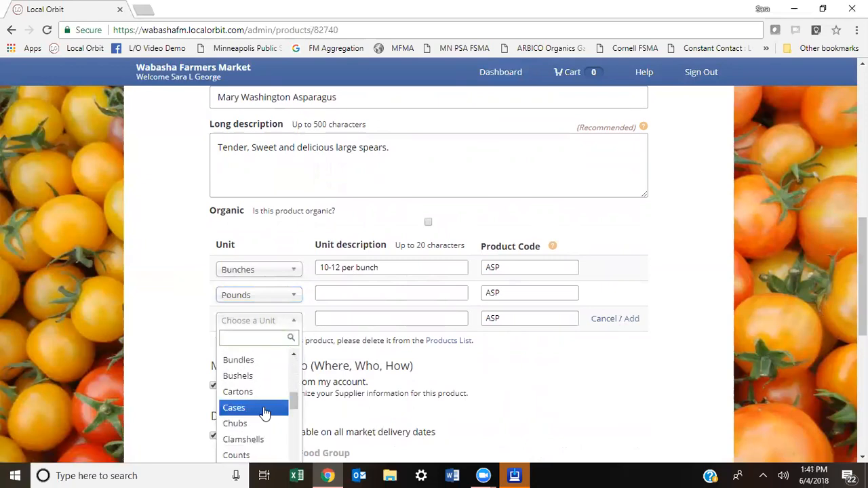
left_click(265, 410)
left_click(340, 318)
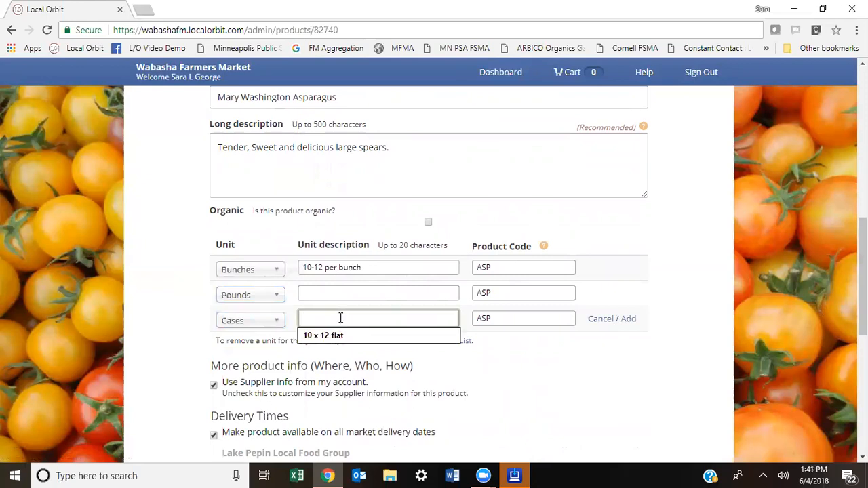
type("25#")
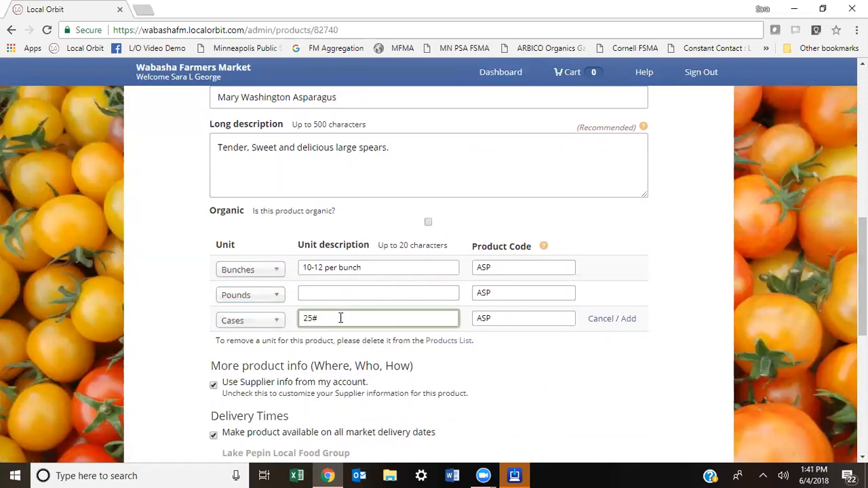
left_click(628, 320)
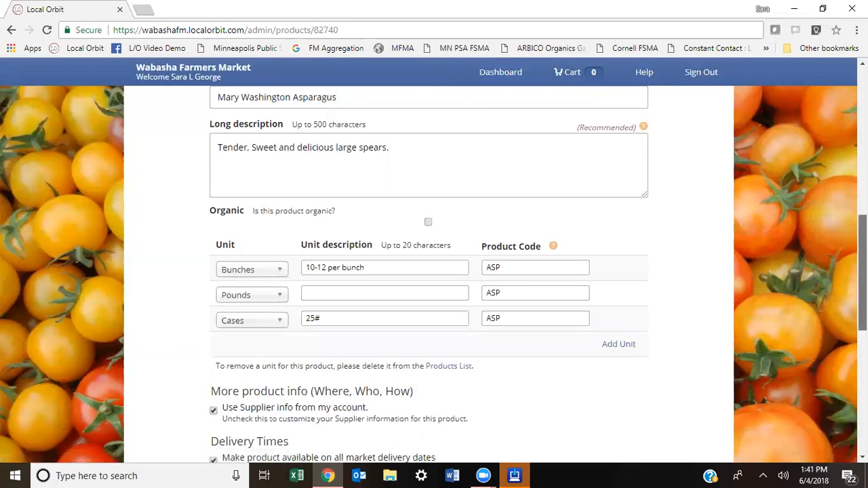
- Save the product with the added units and continue to the inventory entries for each unit
scroll(862, 271, "down", 2)
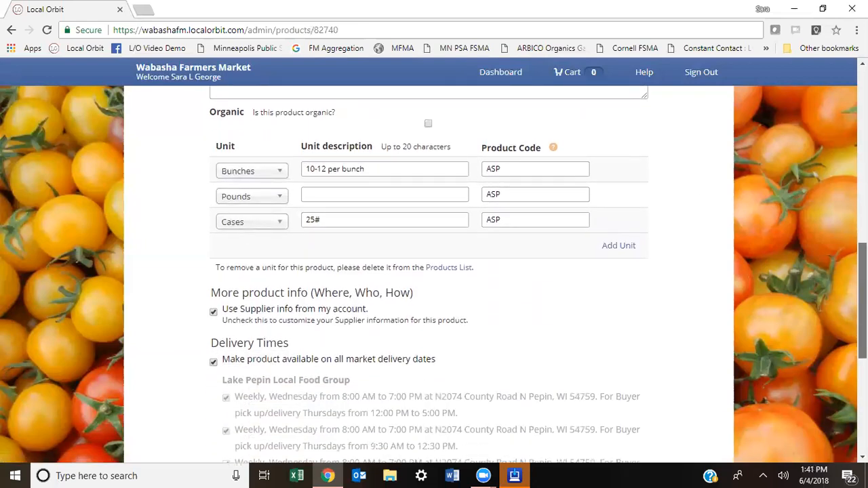
scroll(862, 285, "down", 4)
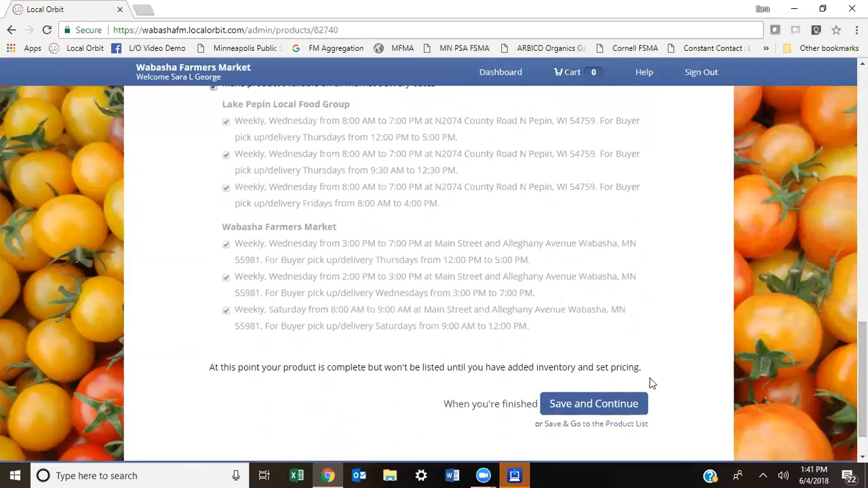
left_click(609, 405)
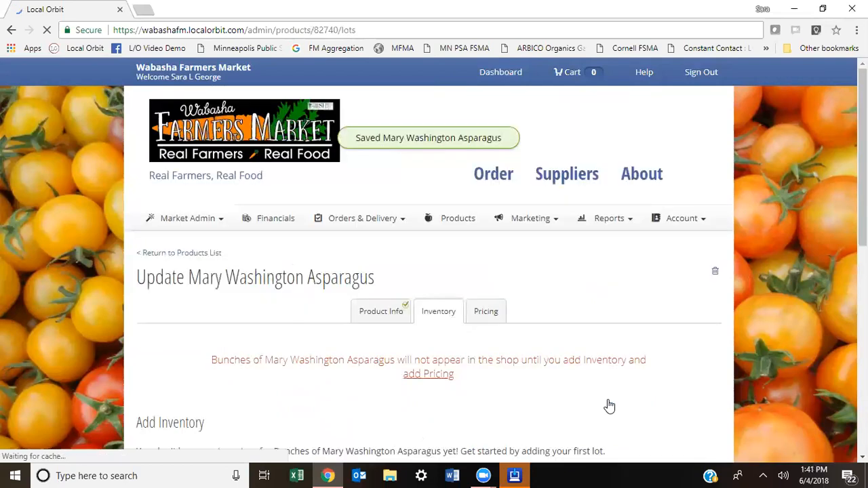
scroll(861, 170, "down", 3)
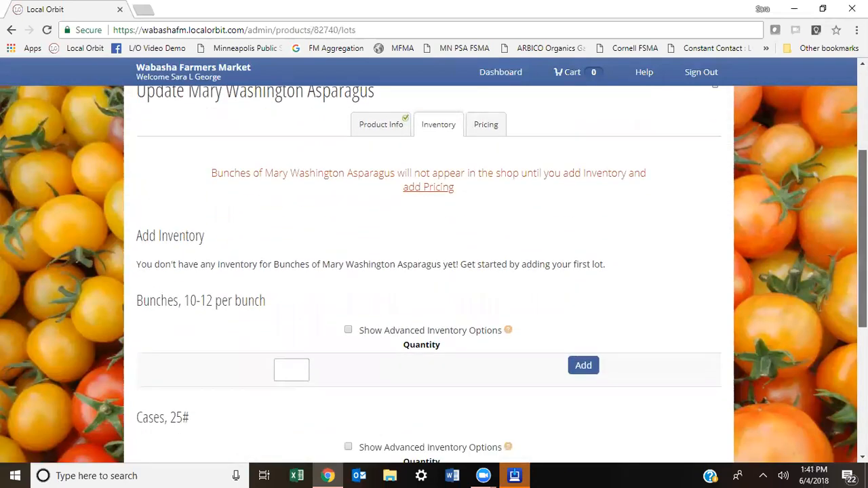
left_click_drag(862, 237, 862, 249)
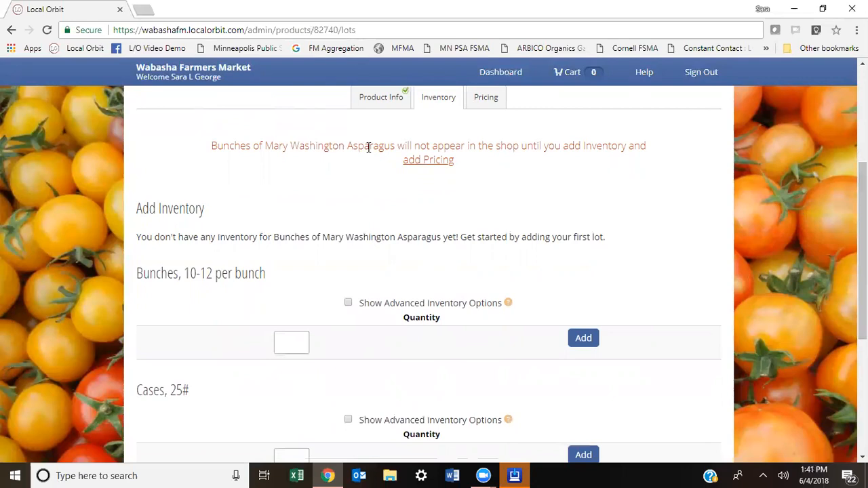
- Enable advanced inventory options for the Bunches unit and enter the lot number "ASP060418 SG"
left_click(348, 303)
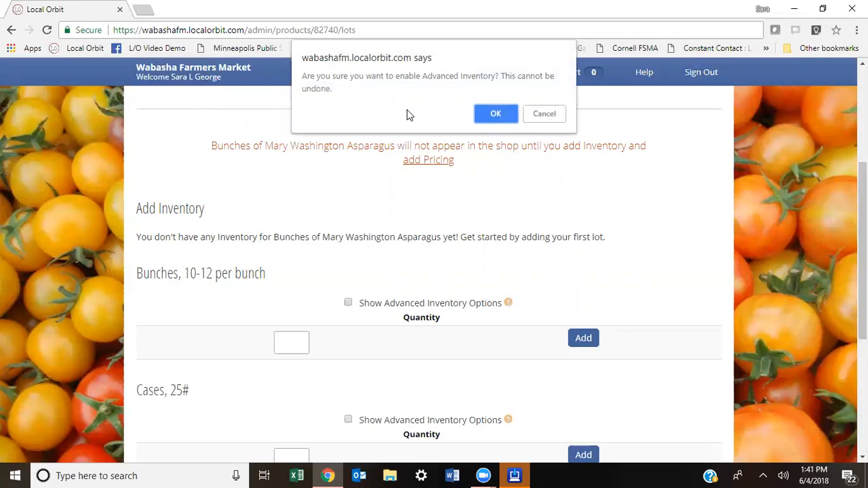
left_click(496, 114)
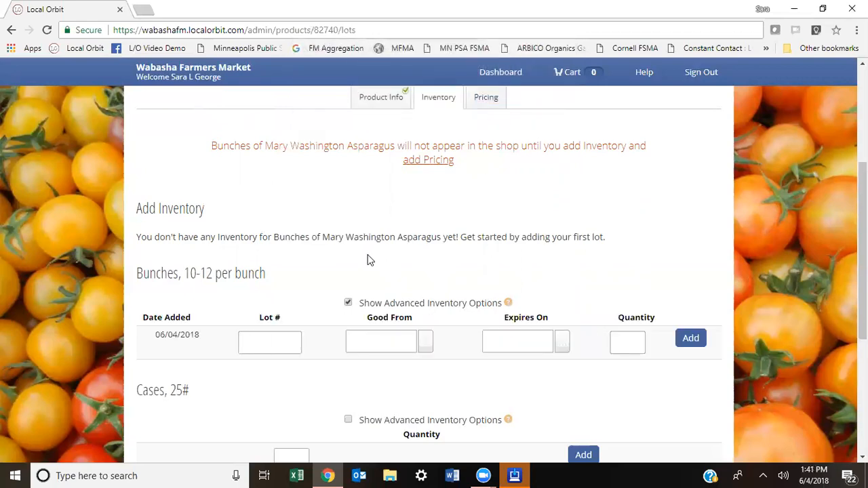
left_click(273, 345)
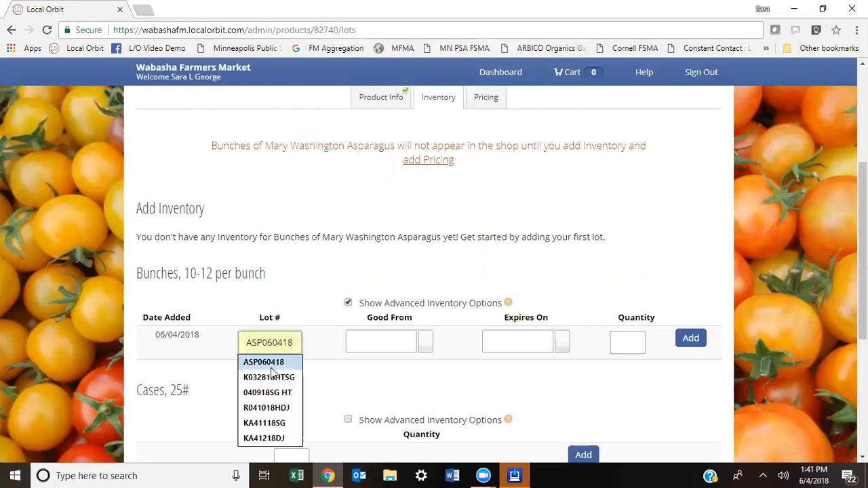
left_click(270, 366)
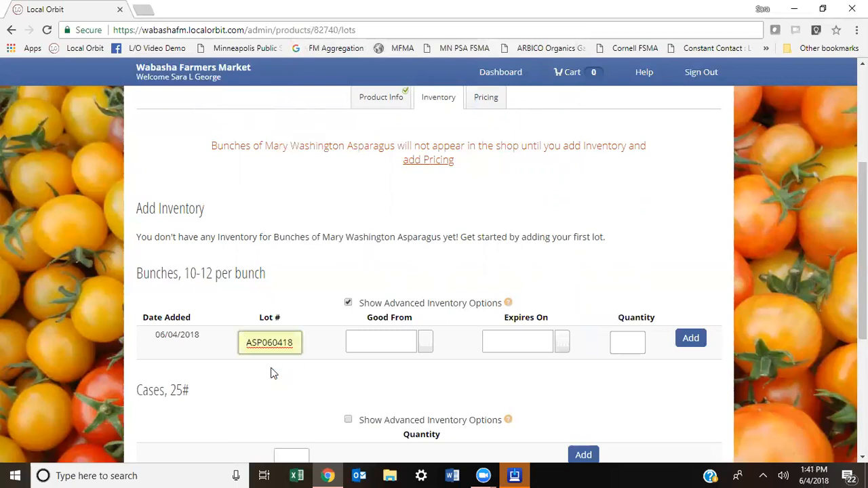
left_click(294, 342)
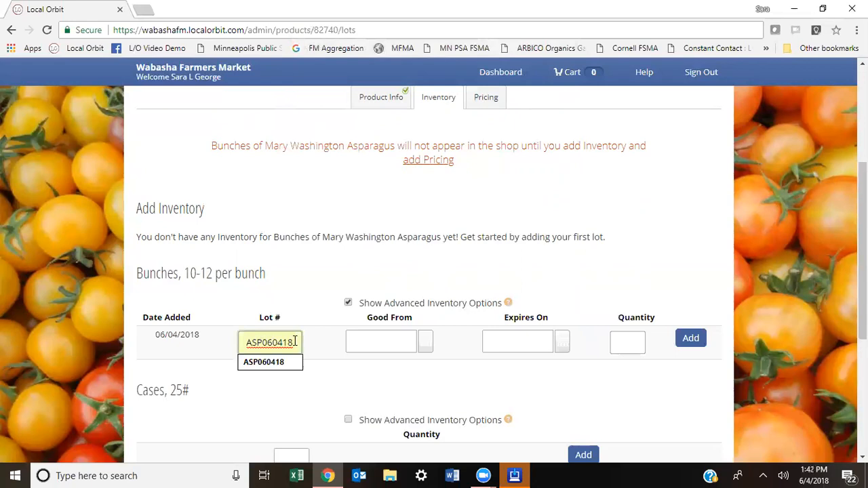
left_click(294, 342)
- Set the Bunches lot as good from 4 Jun 2018, expiring 11 Jun 2018, with quantity 50, and add it
left_click(360, 342)
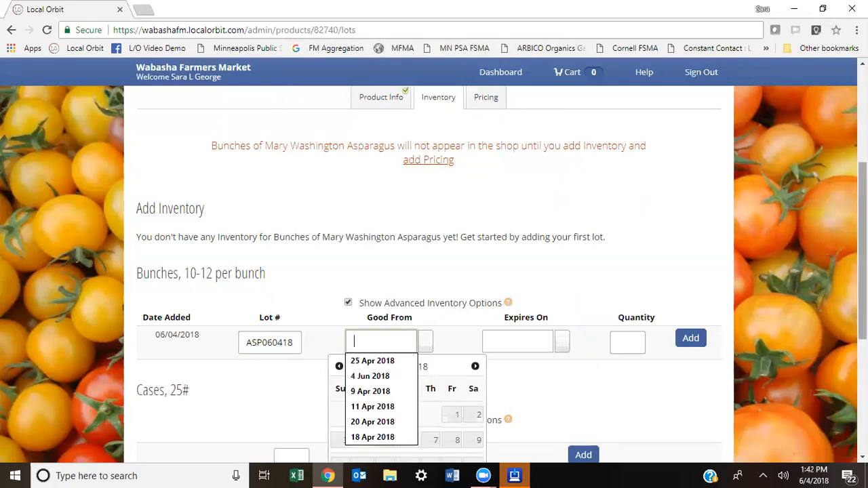
scroll(523, 301, "down", 2)
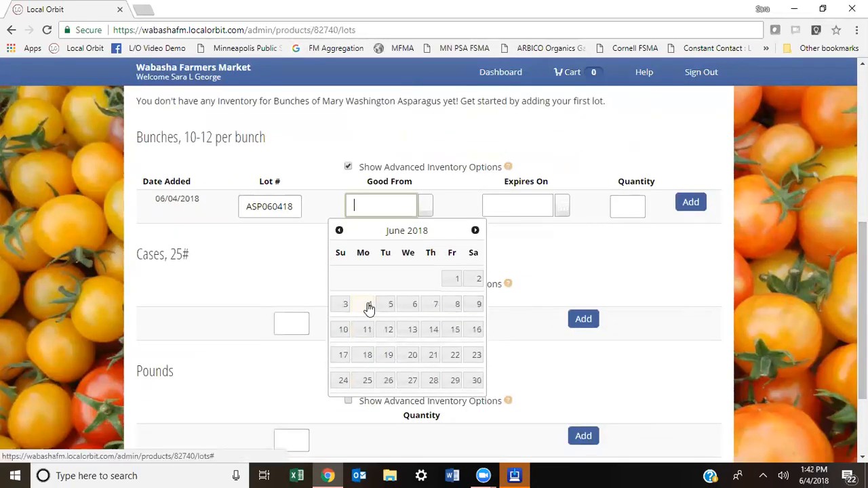
left_click(368, 308)
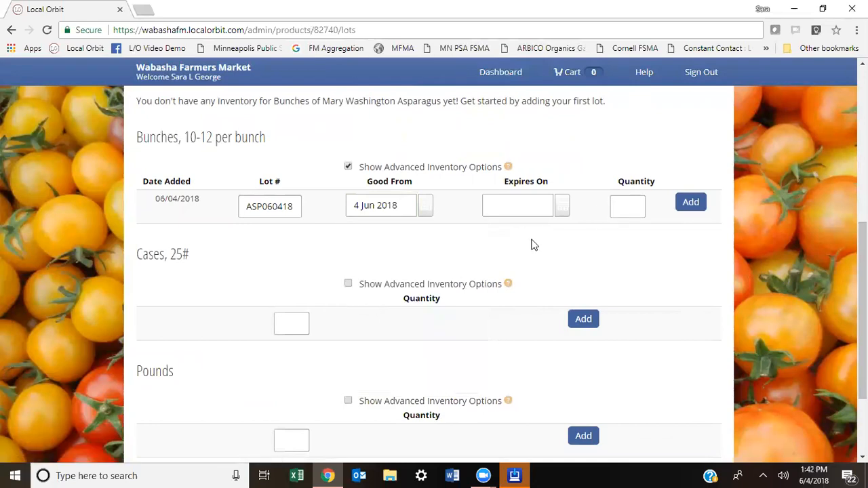
left_click(563, 206)
left_click(505, 329)
left_click(631, 208)
type("50")
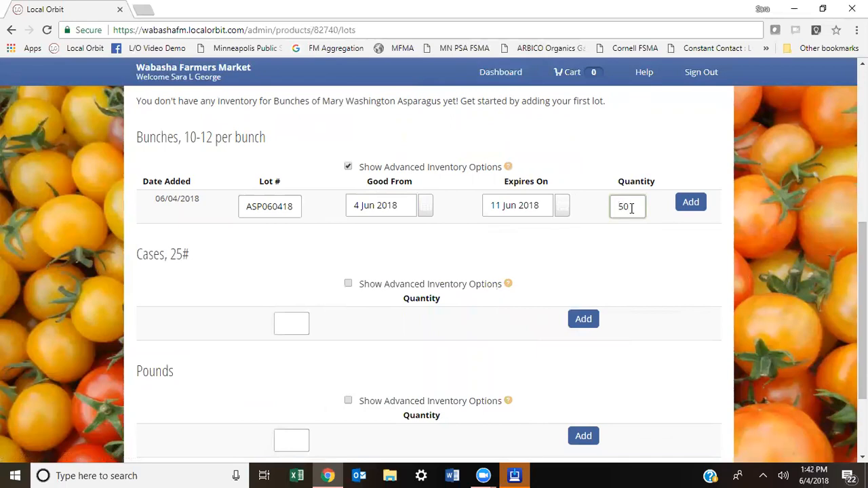
left_click(694, 203)
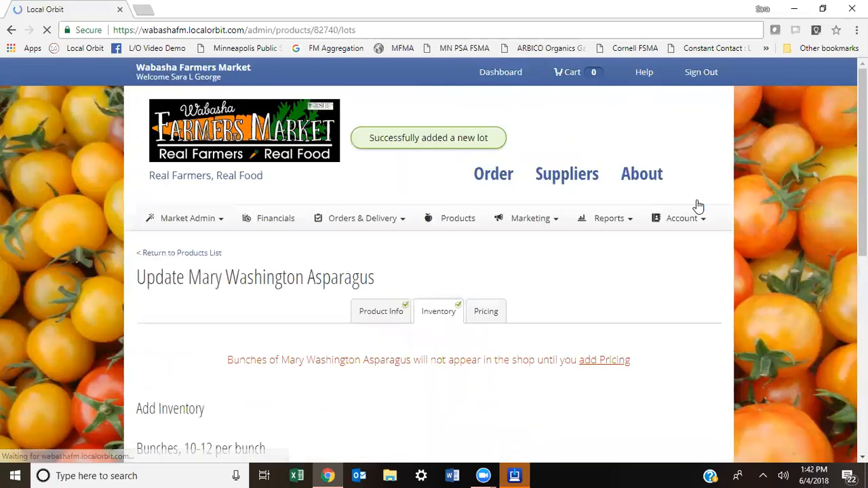
- Enable advanced inventory options for the Cases, 25# unit and accept the confirmation
left_click_drag(862, 181, 862, 278)
scroll(285, 387, "down", 1)
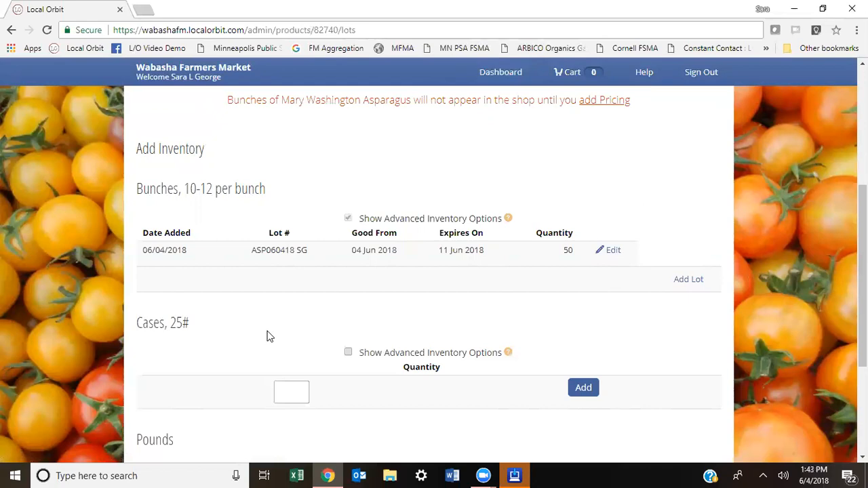
left_click(348, 352)
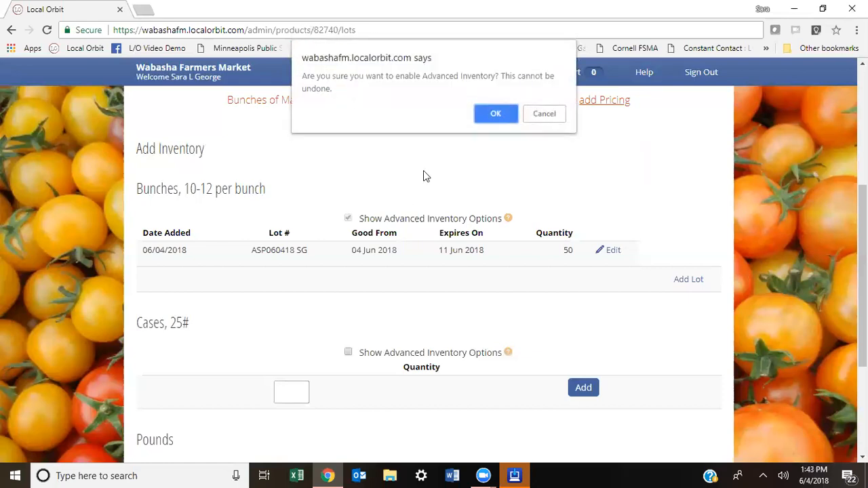
left_click(494, 114)
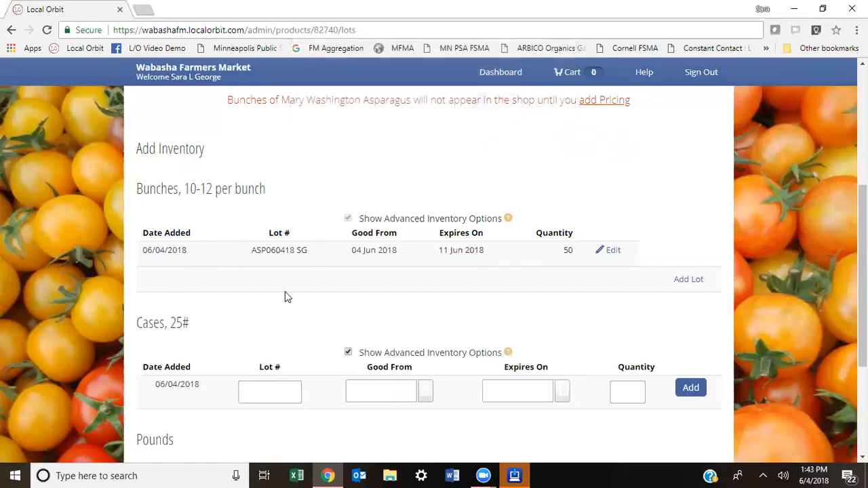
- Enter "ASP 0601" as the lot number for the Cases inventory
left_click(262, 390)
type("ASP")
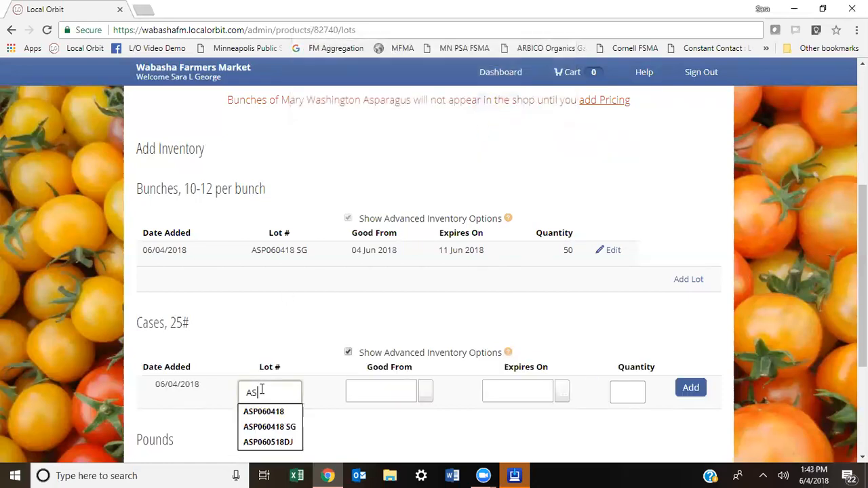
type("0")
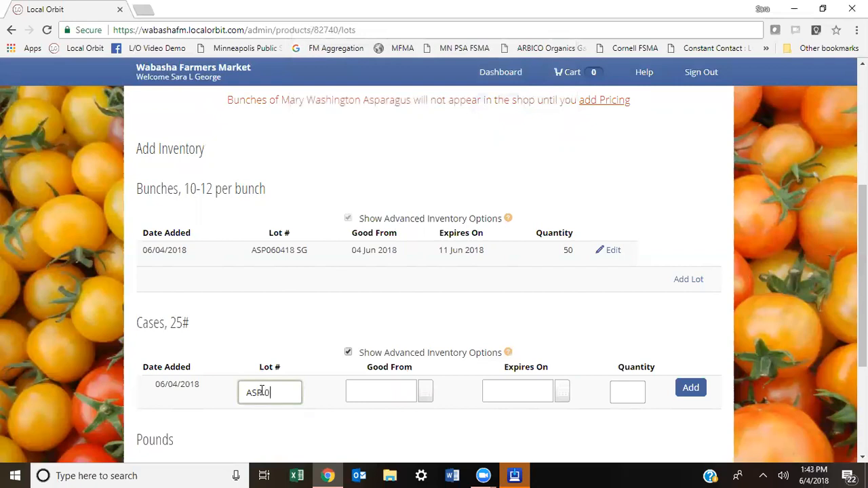
type("601")
type("18")
key("BackSpace")
key("BackSpace")
key("BackSpace")
key("BackSpace")
type("1")
- Set the Cases lot's good-from date to 4 Jun 2018 and its expiry date to 11 Jun 2018
left_click(424, 394)
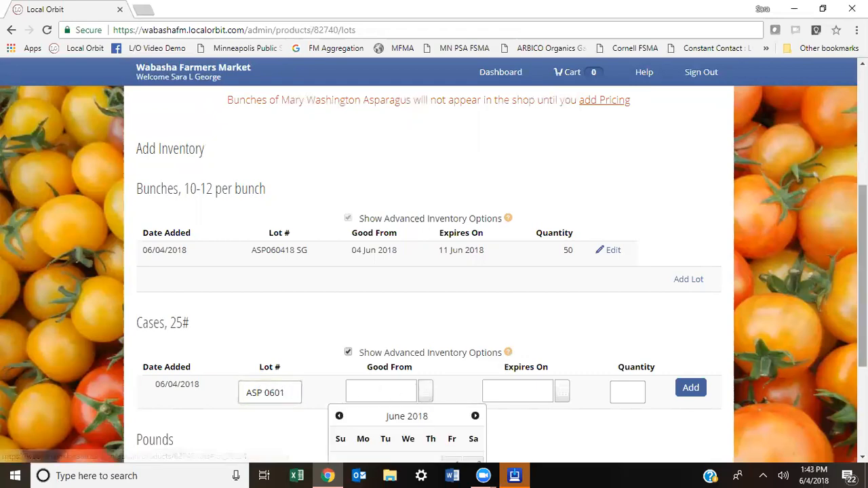
scroll(533, 304, "down", 2)
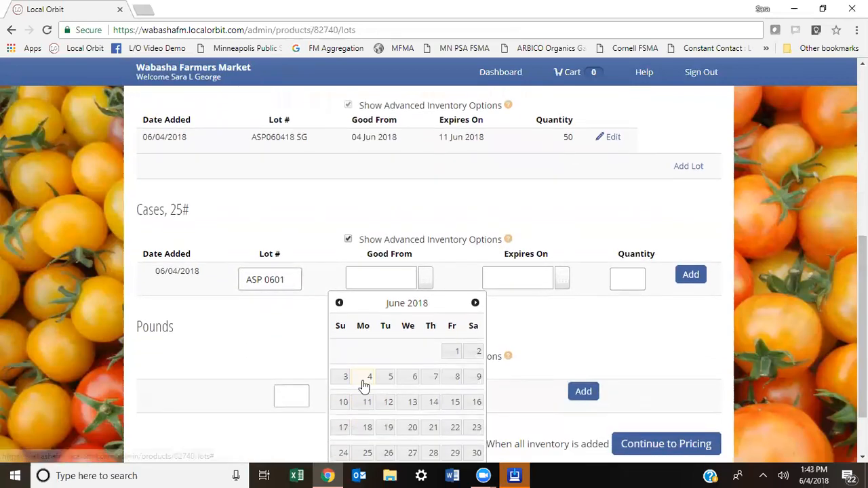
left_click(365, 384)
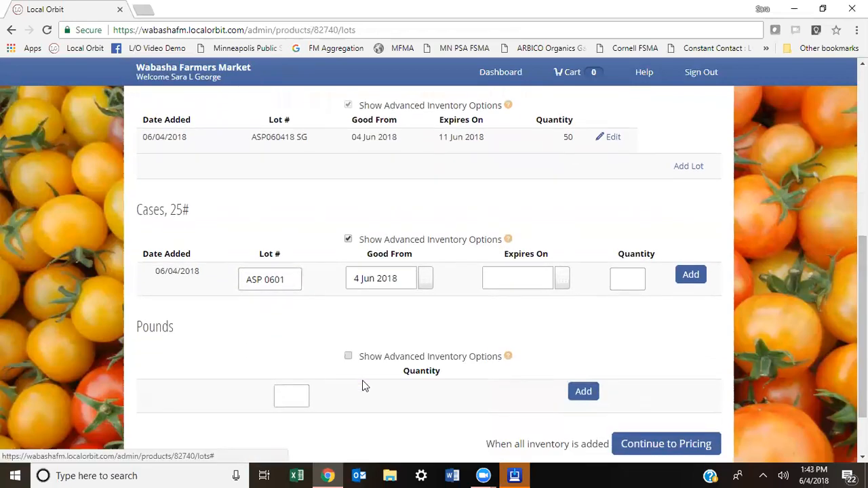
left_click(562, 278)
left_click(500, 404)
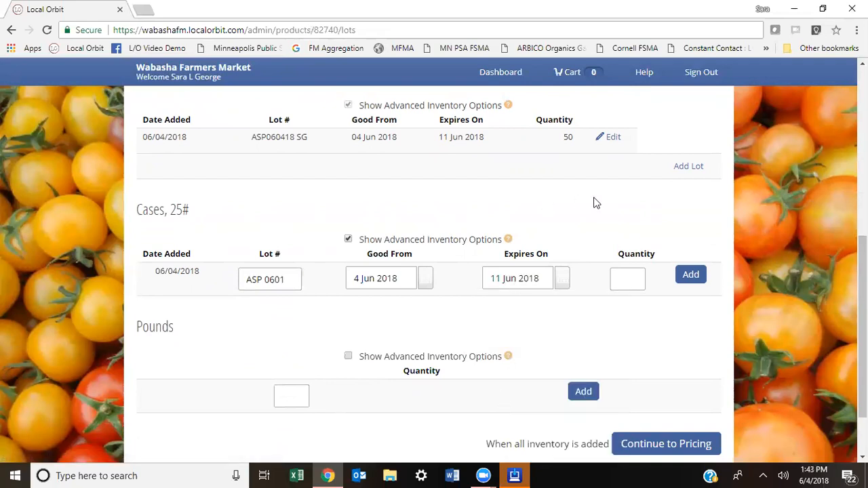
- Set the Cases lot's quantity to 4 and add the lot to the inventory
left_click(627, 285)
key("Return")
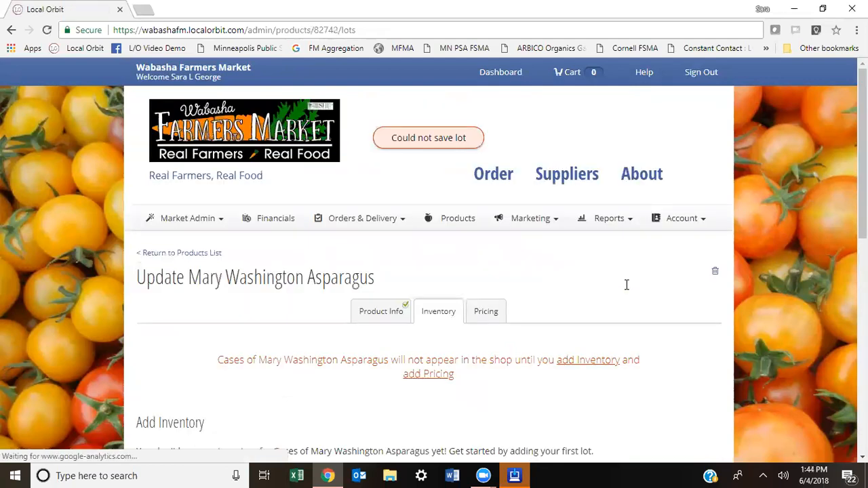
scroll(645, 307, "down", 5)
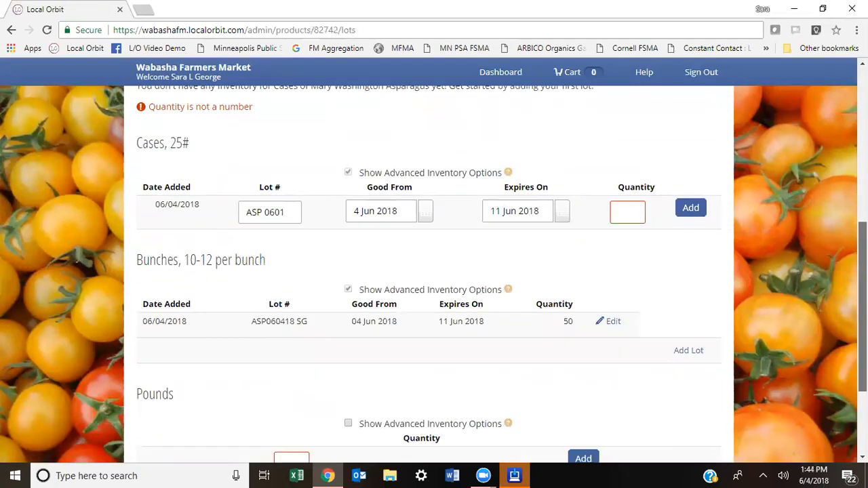
left_click(629, 221)
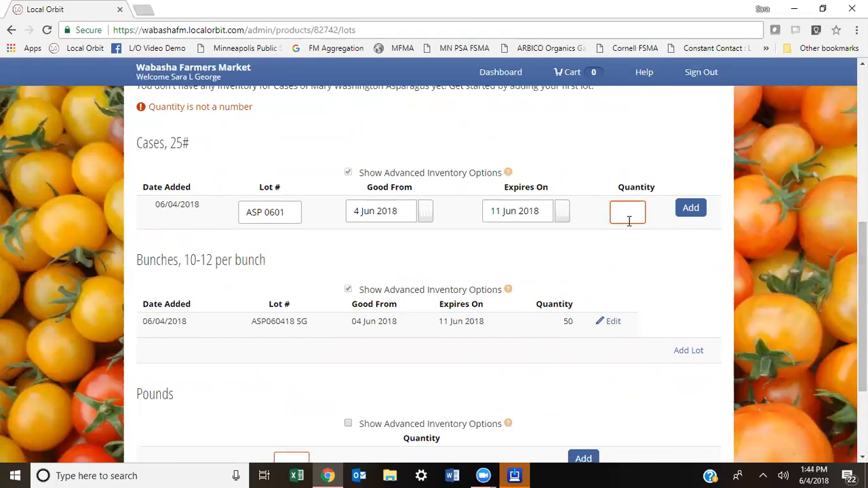
type("4")
left_click(690, 207)
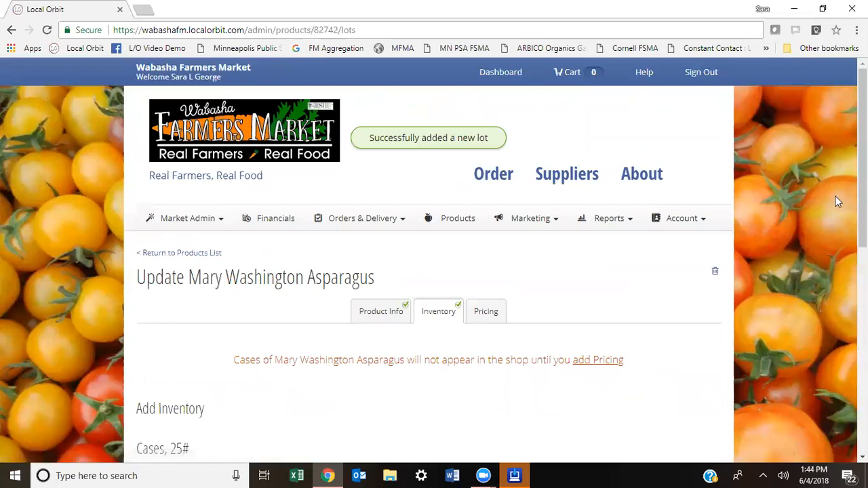
- Enable advanced inventory options for the Pounds unit and accept the confirmation
left_click_drag(862, 202, 862, 400)
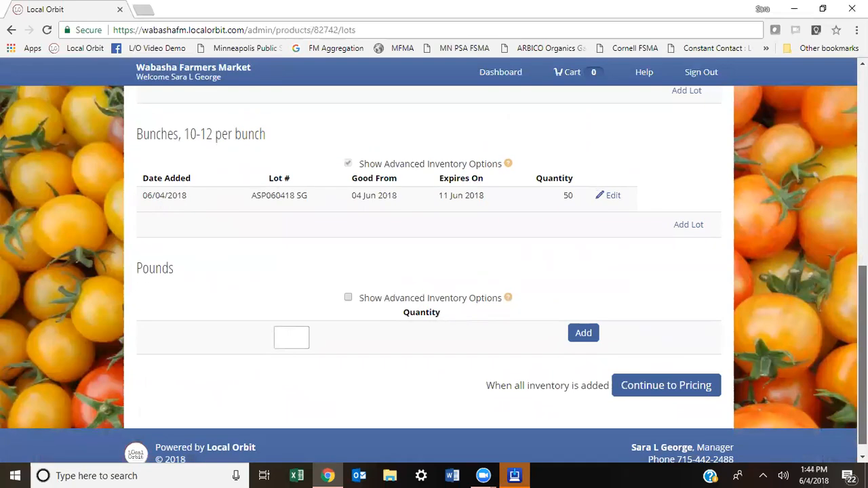
left_click(349, 297)
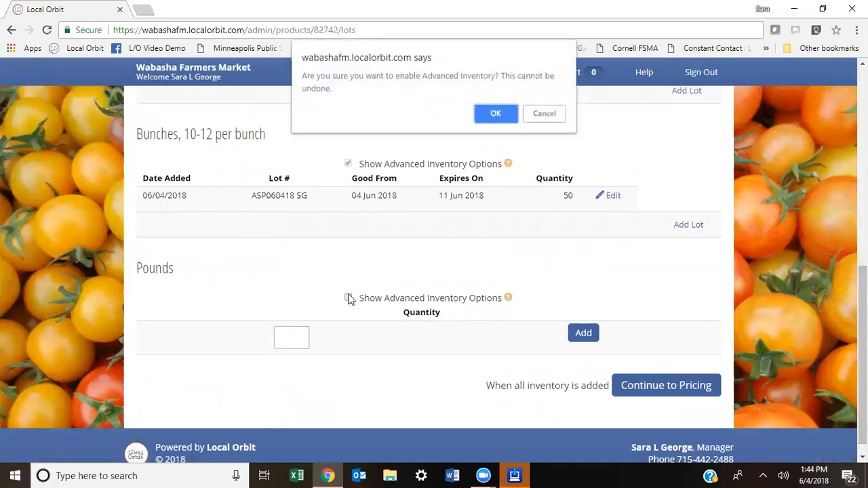
left_click(495, 114)
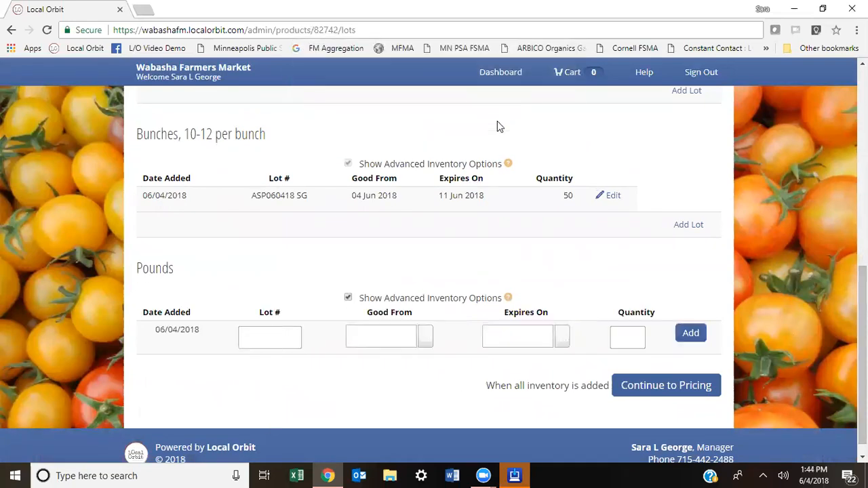
- Enter "ASP 0601 DJ" as the lot number for the Pounds inventory
left_click(273, 333)
type("ASP")
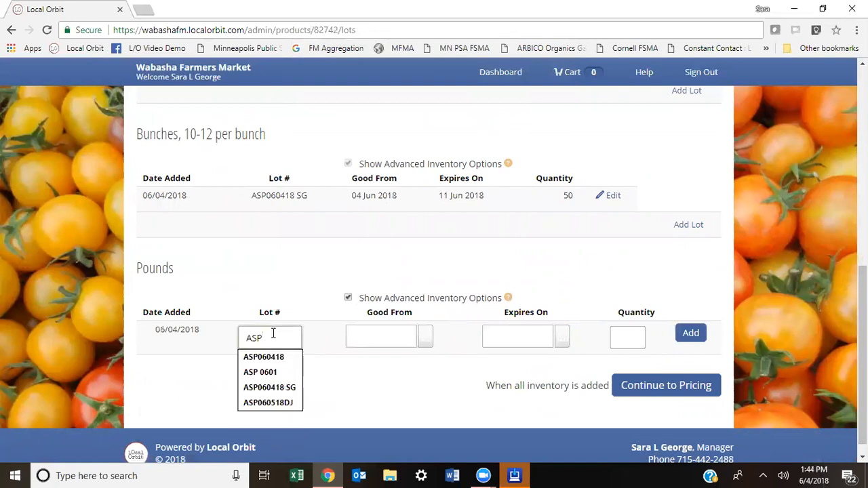
type(" 0601 DJ")
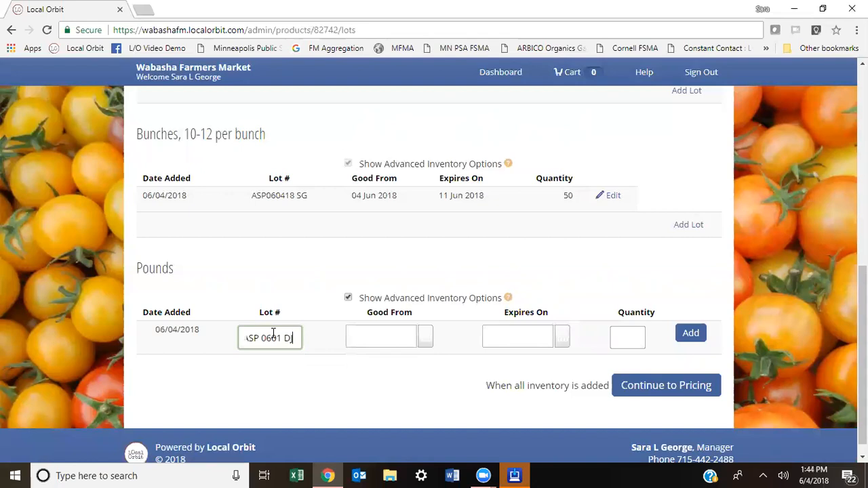
key("Tab")
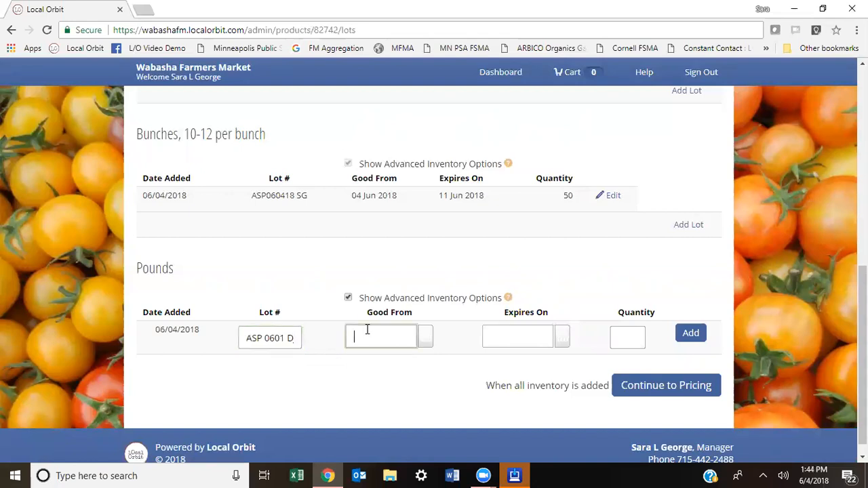
left_click_drag(247, 338, 263, 341)
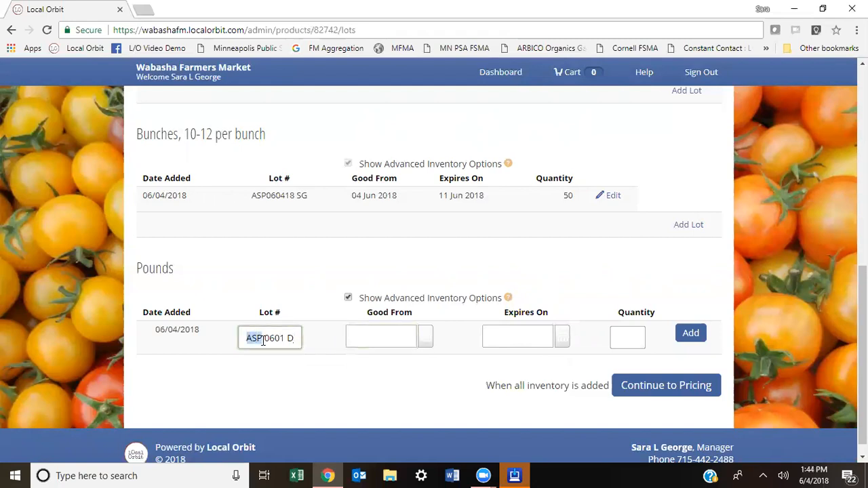
left_click_drag(263, 341, 286, 339)
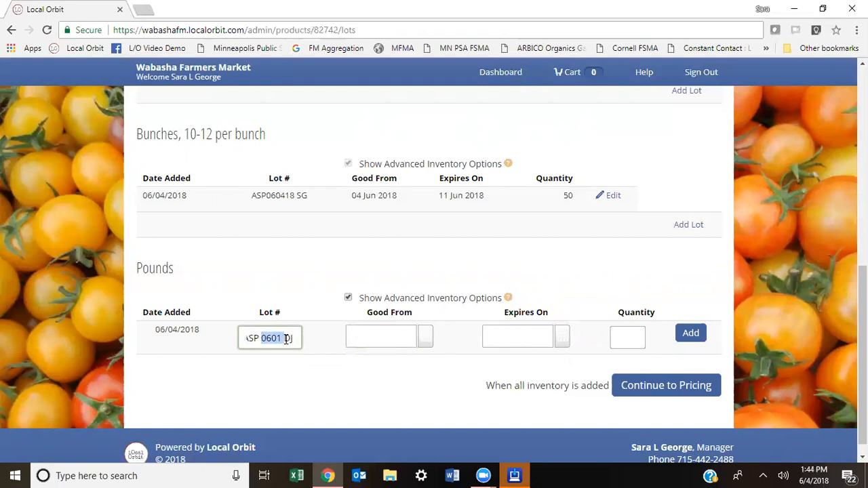
left_click(293, 340)
type("J")
- Set the Pounds lot's good-from date to 5 Jun 2018 and its expiry date to 12 Jun 2018
left_click(355, 343)
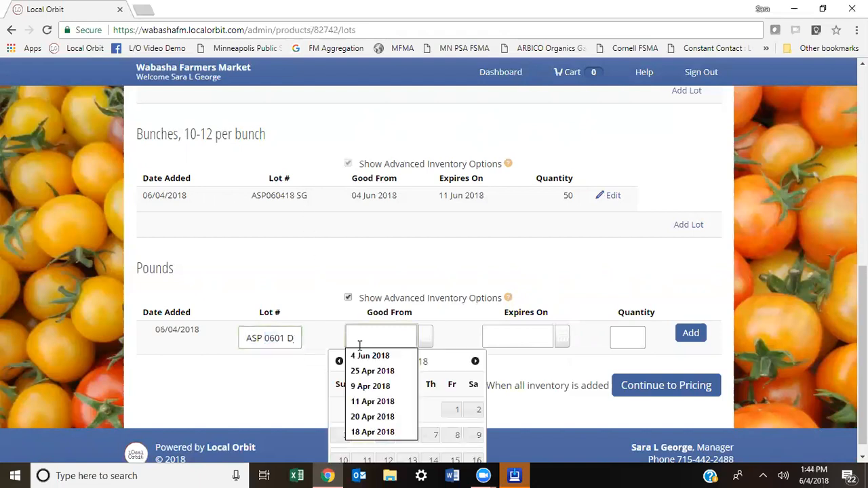
left_click(527, 405)
left_click(392, 435)
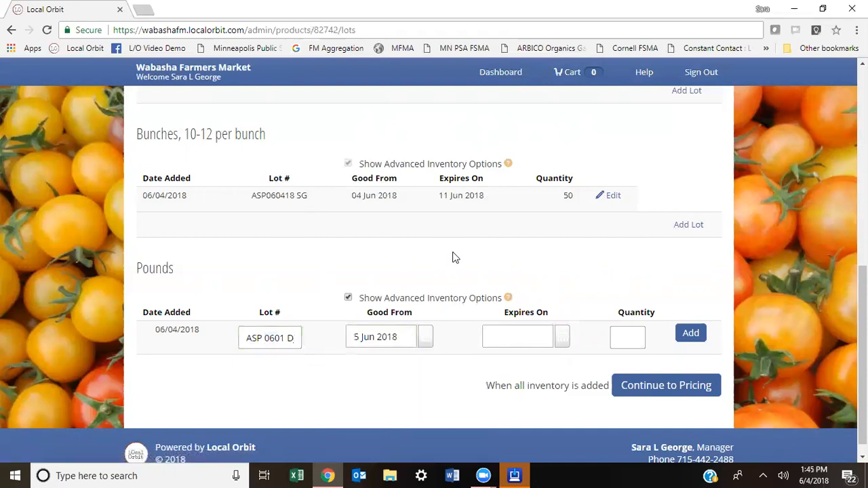
left_click(562, 338)
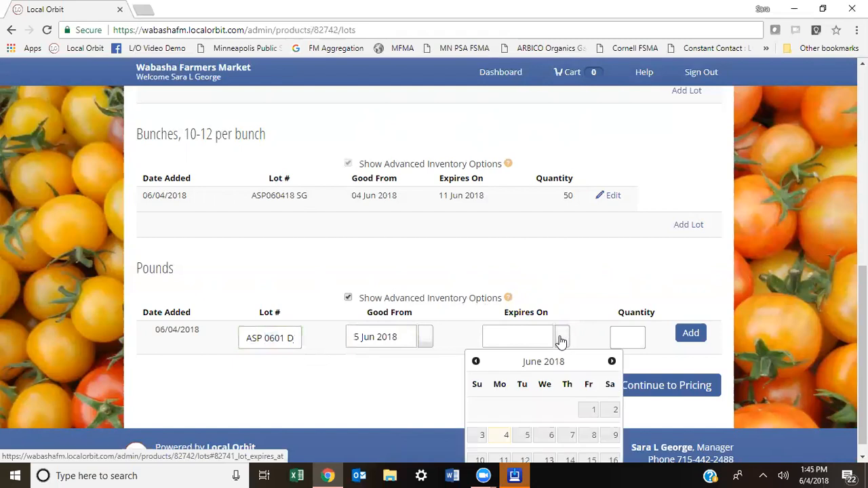
left_click(526, 464)
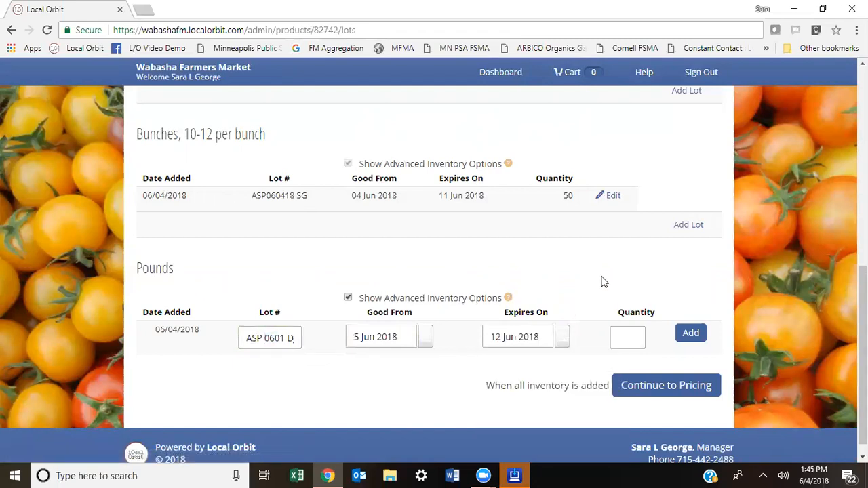
- Set the Pounds lot's quantity to 35 and add the lot to the inventory
scroll(603, 282, "down", 1)
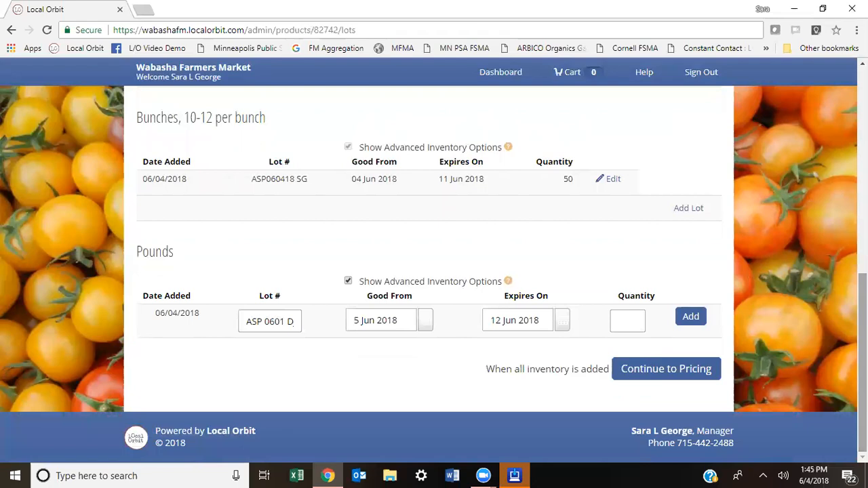
left_click(625, 318)
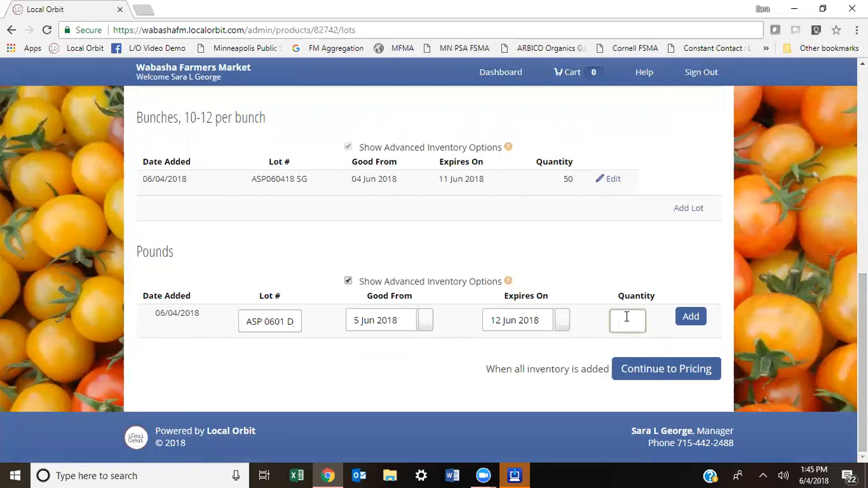
type("35")
left_click(693, 319)
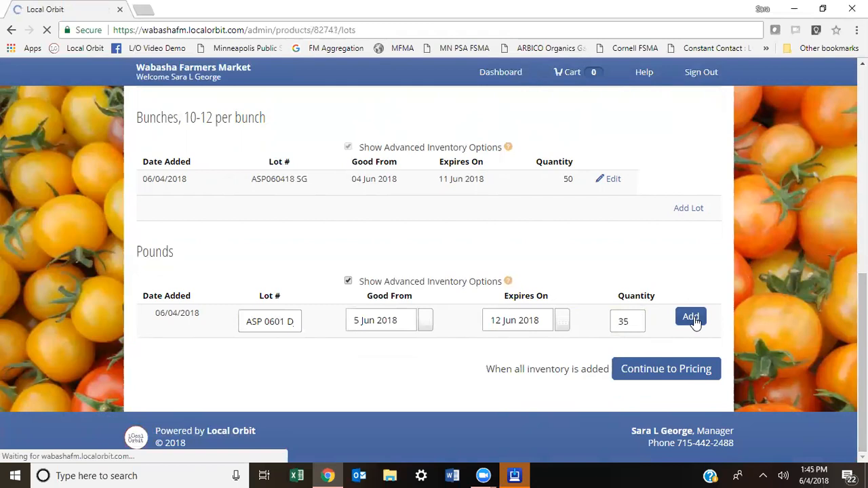
- Start a second lot for the Pounds unit with "ASP 060218 SD" as its lot number
scroll(434, 272, "down", 4)
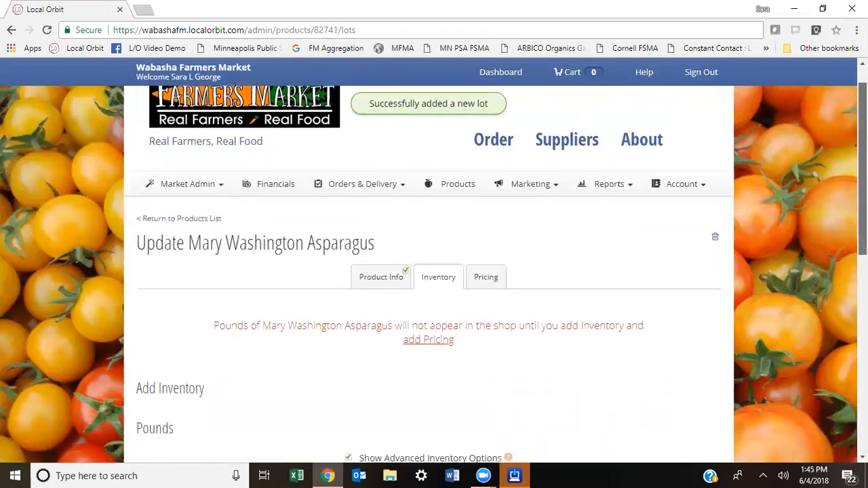
scroll(434, 271, "down", 1)
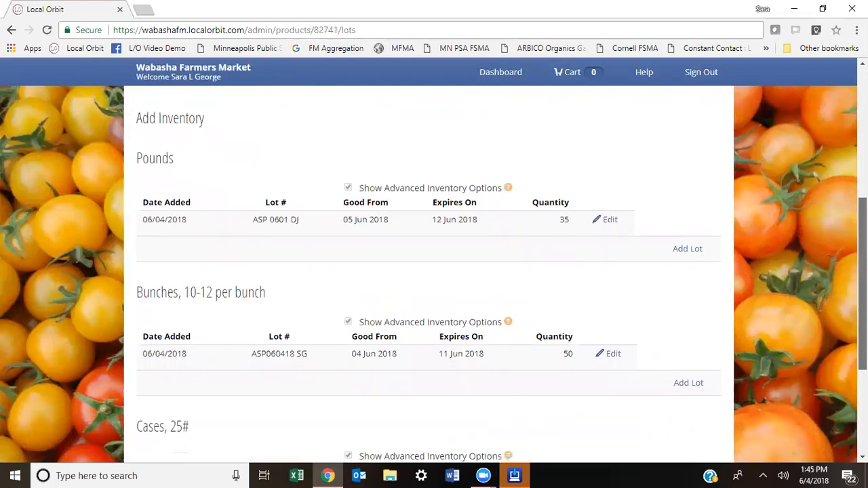
scroll(434, 272, "down", 1)
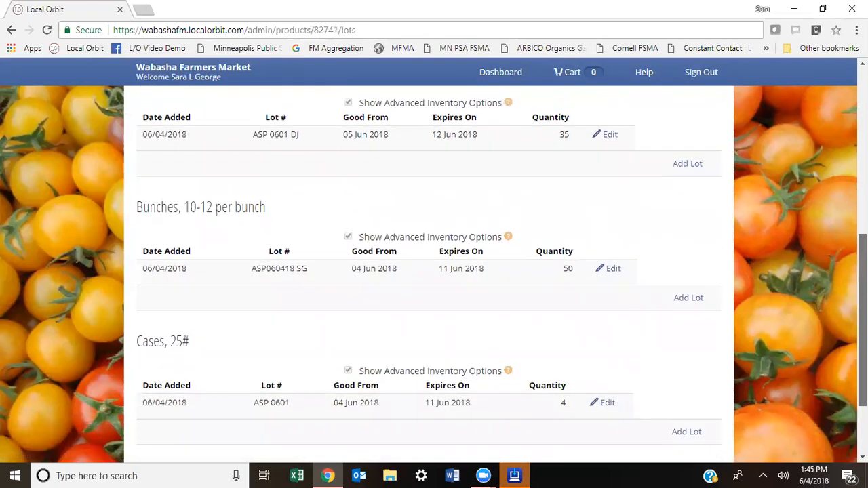
left_click(690, 164)
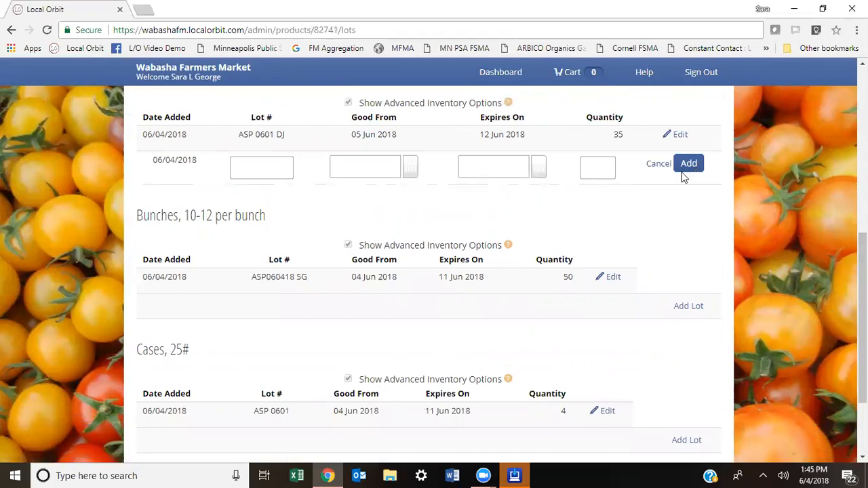
left_click(275, 166)
type("A")
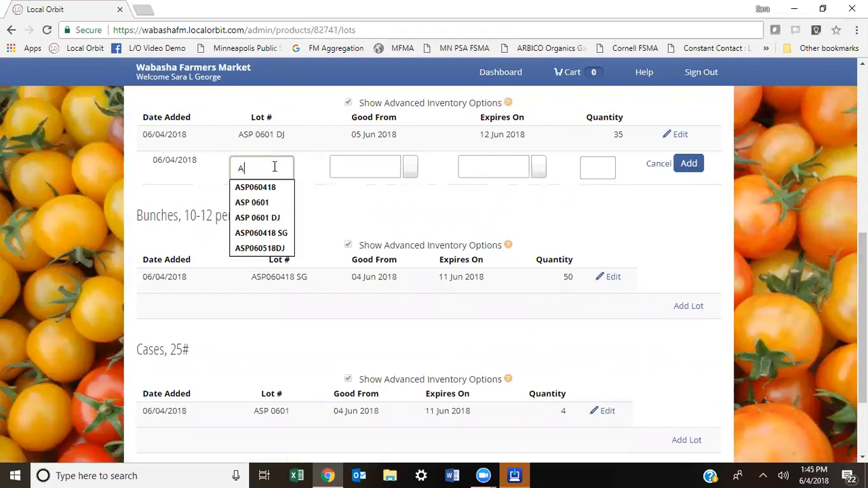
type("SP 0601")
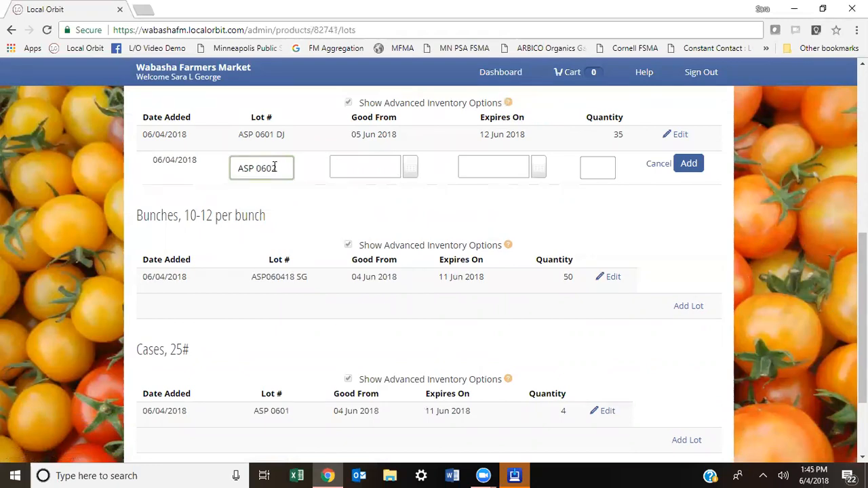
type("18 SD")
- Set the second Pounds lot's good-from date to 2 Jun 2018 and its expiry date to 9 Jun 2018
left_click(367, 171)
left_click(465, 240)
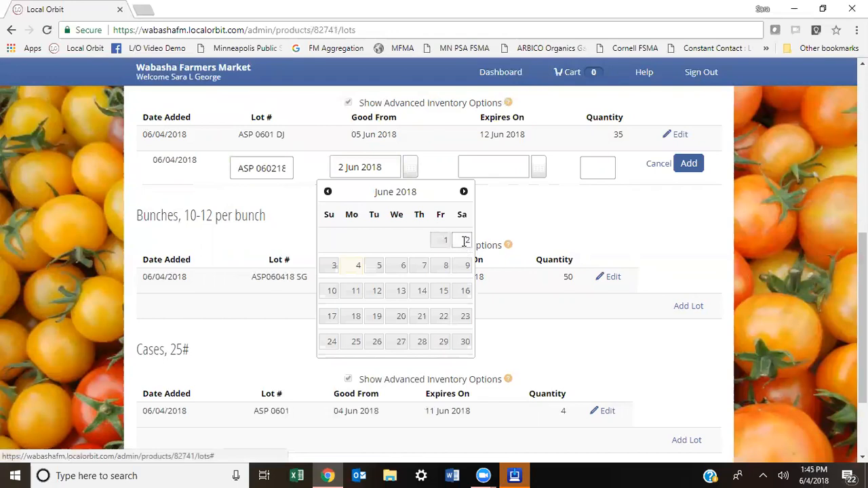
left_click(541, 171)
left_click(591, 265)
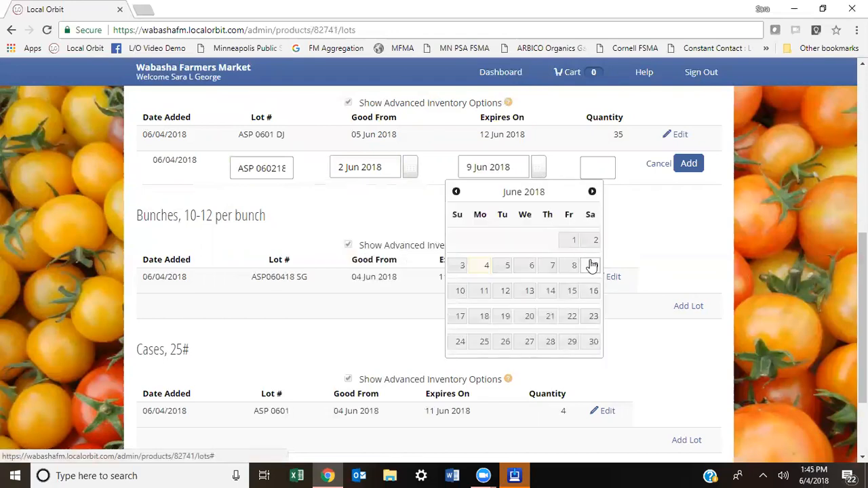
- Set the second Pounds lot's quantity to 58 and add the lot to the inventory
left_click(602, 164)
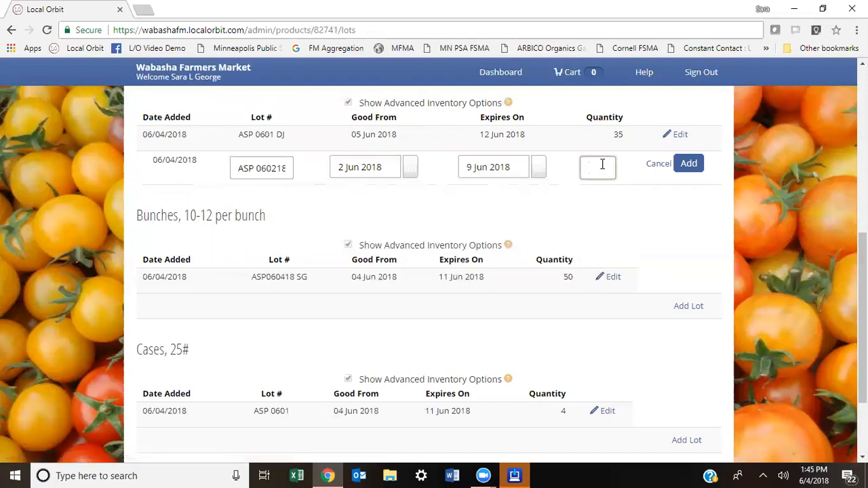
type("58")
left_click(689, 166)
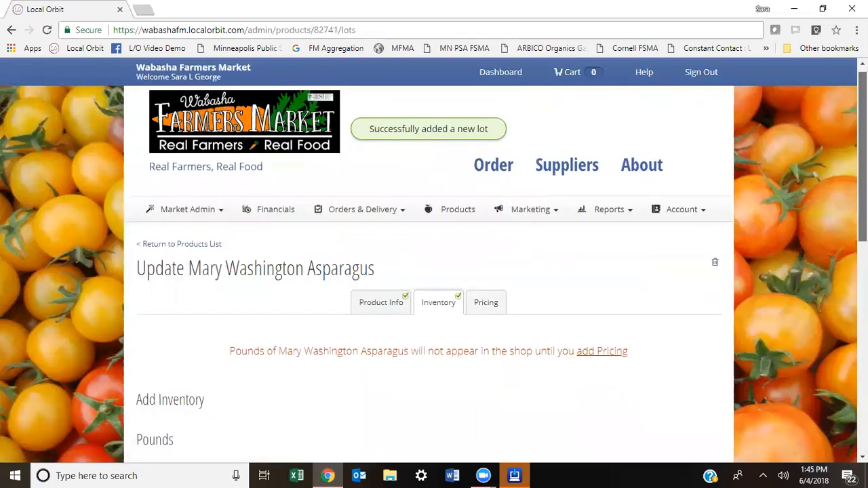
- Finish the inventory and continue to the asparagus product's price entries for each unit
scroll(508, 209, "down", 4)
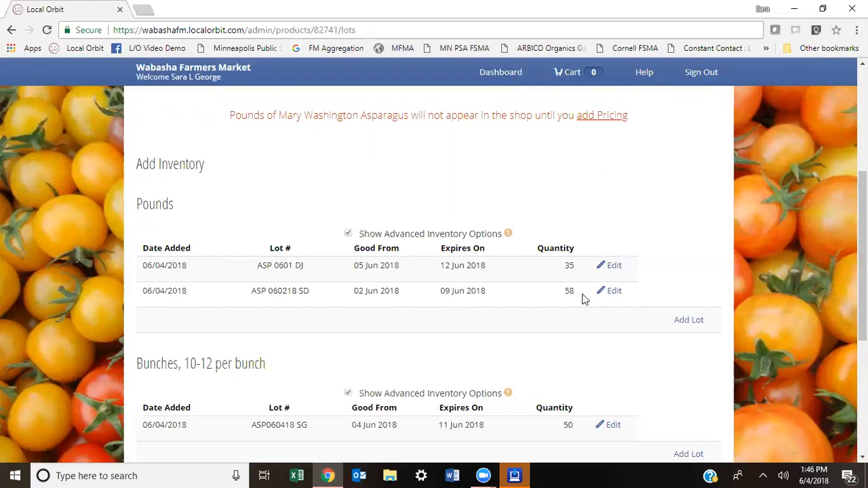
left_click_drag(863, 272, 863, 379)
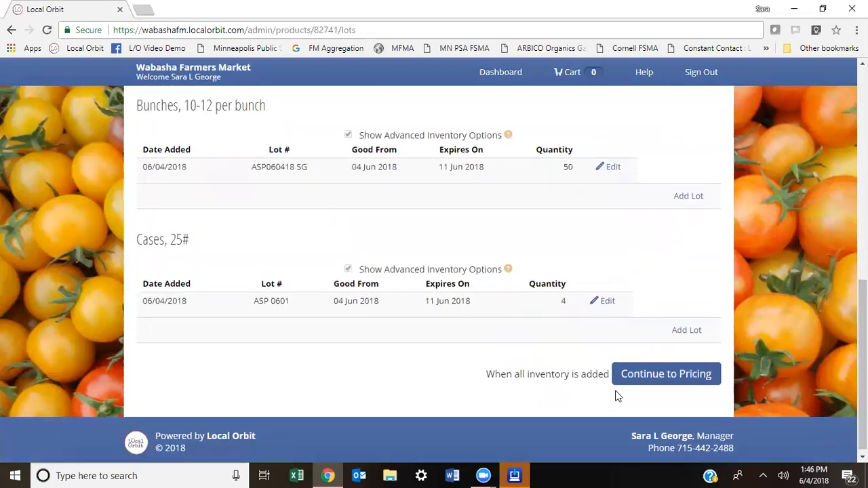
left_click(678, 384)
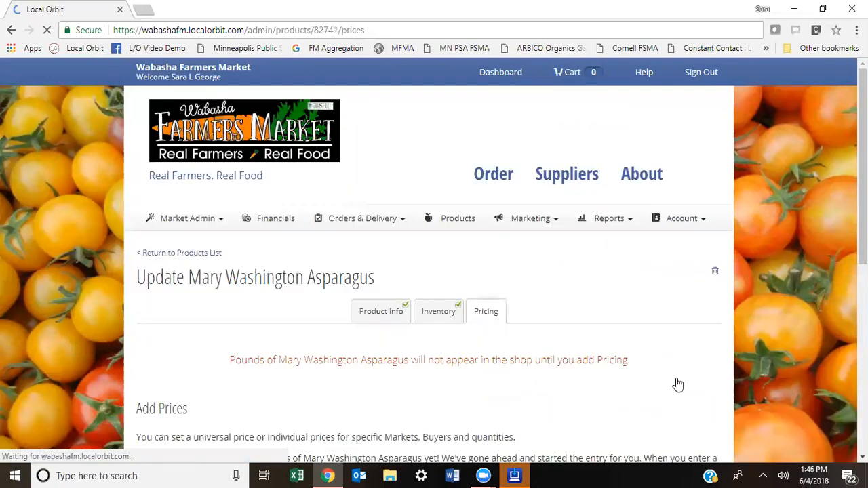
left_click_drag(863, 166, 862, 320)
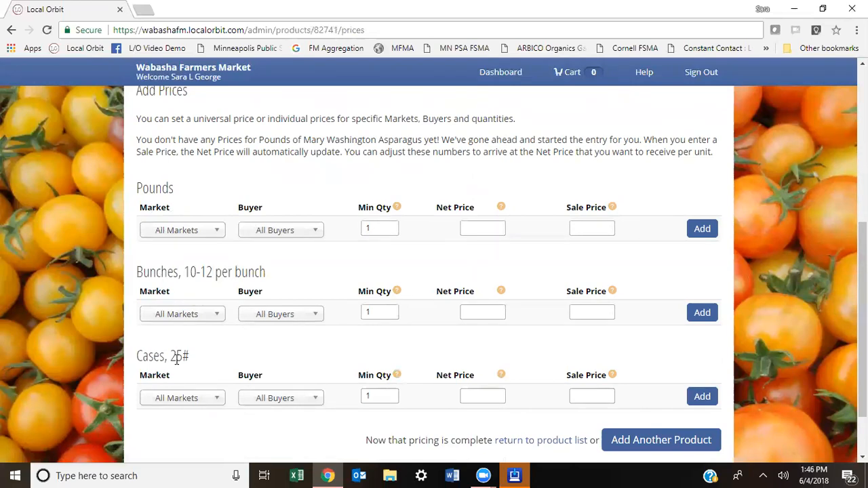
- Try a sale price of 7 for the Pounds unit, then clear it
left_click(482, 227)
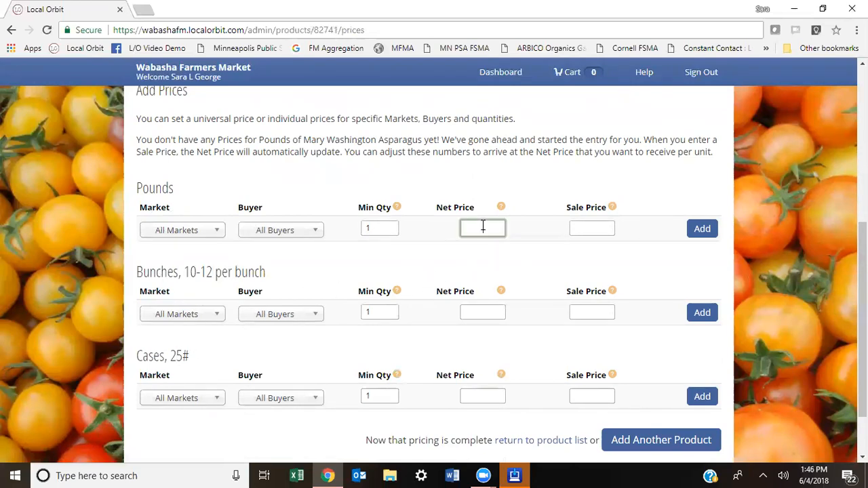
type("7")
key("BackSpace")
left_click(586, 229)
type("7")
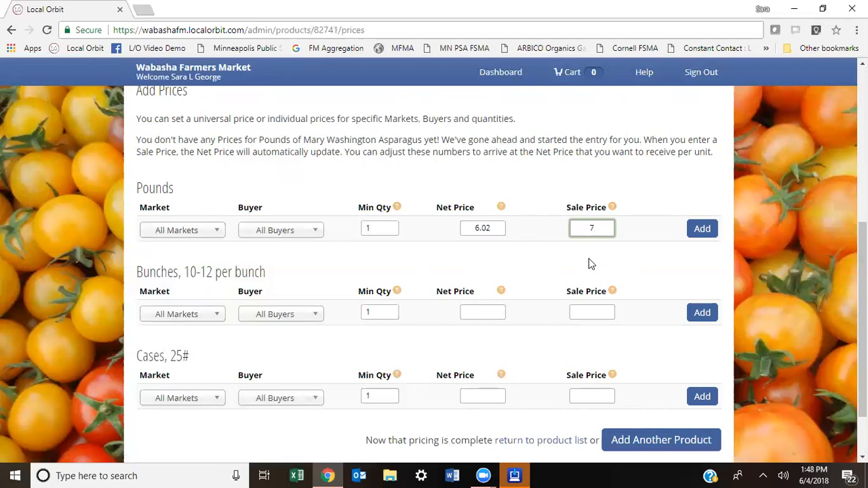
key("BackSpace")
- Set the Pounds net price to 7 for all markets and buyers and add the price
left_click(497, 226)
type("7")
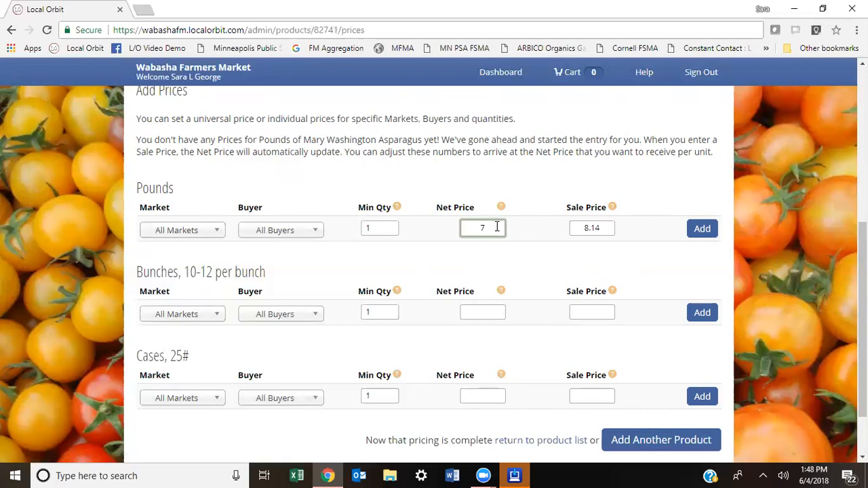
left_click(698, 231)
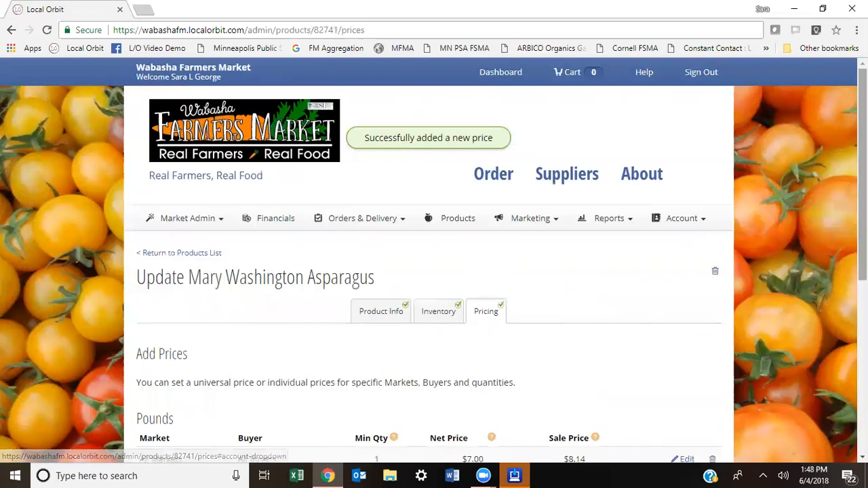
- Set the Bunches sale price to 5 for all markets and buyers and add the price
scroll(698, 233, "down", 3)
scroll(478, 339, "down", 1)
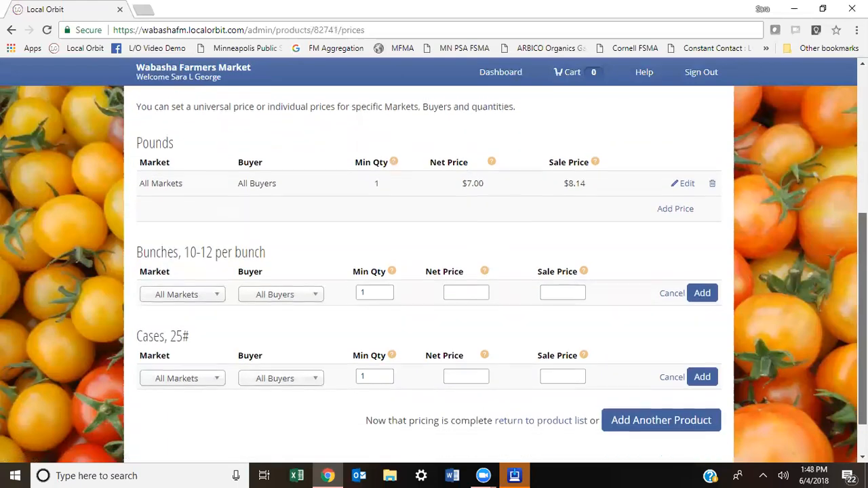
left_click(472, 293)
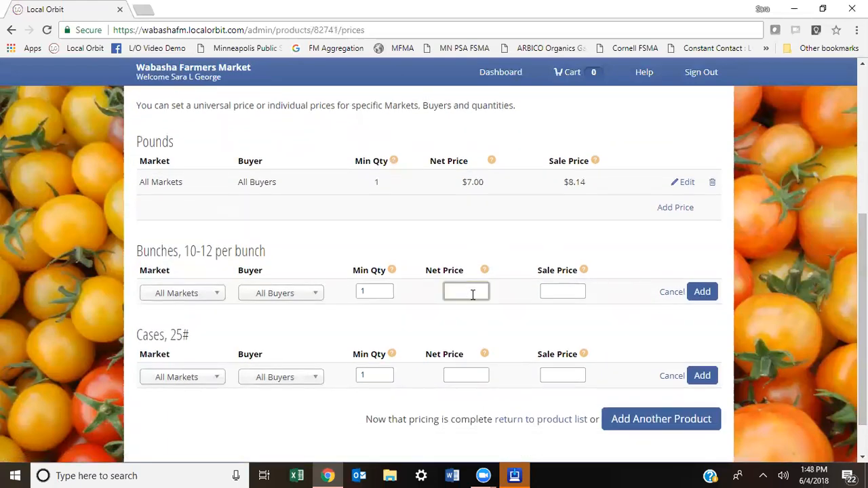
left_click(572, 292)
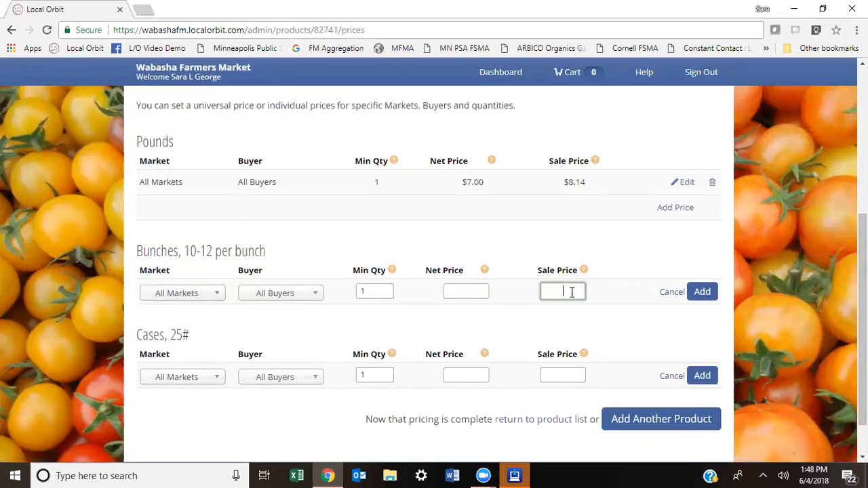
type("5")
left_click(703, 292)
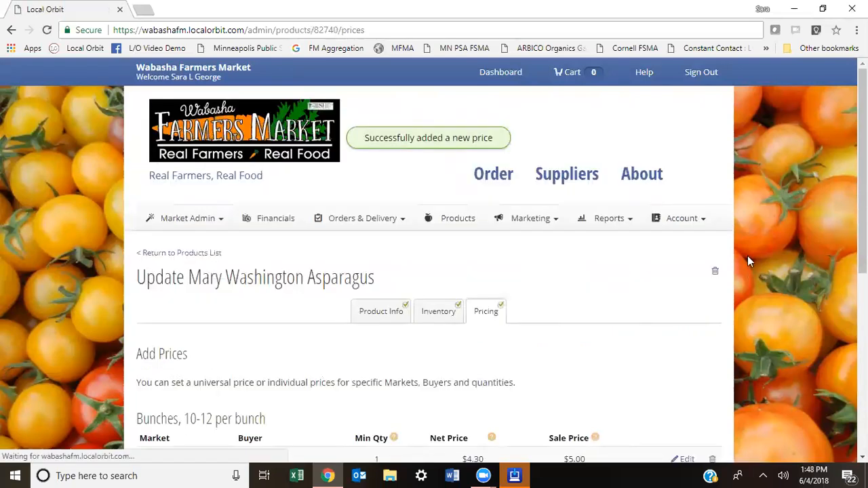
- Try a sale price of 100 for the 25# Cases unit
left_click_drag(863, 197, 863, 318)
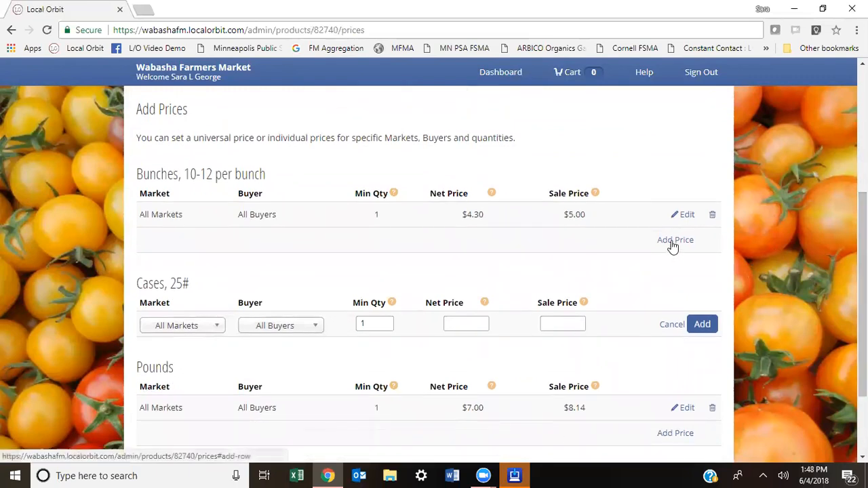
left_click(458, 324)
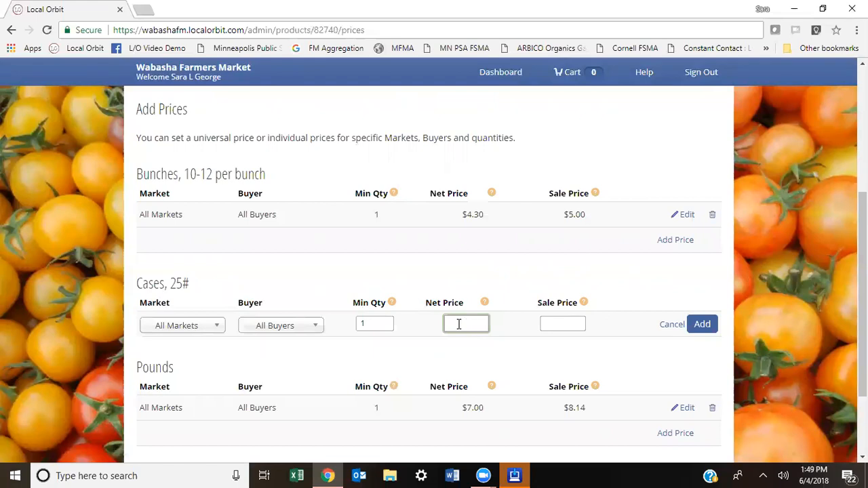
left_click(553, 325)
type("100")
left_click(506, 284)
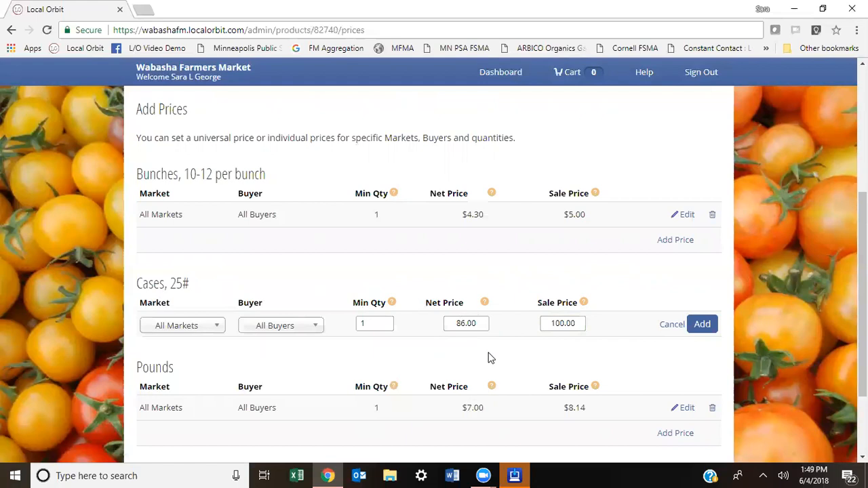
- Clear the Cases sale price, set the net price to 100 instead, and add the price
left_click(575, 323)
key("BackSpace")
key("BackSpace")
key("BackSpace")
key("BackSpace")
key("BackSpace")
key("BackSpace")
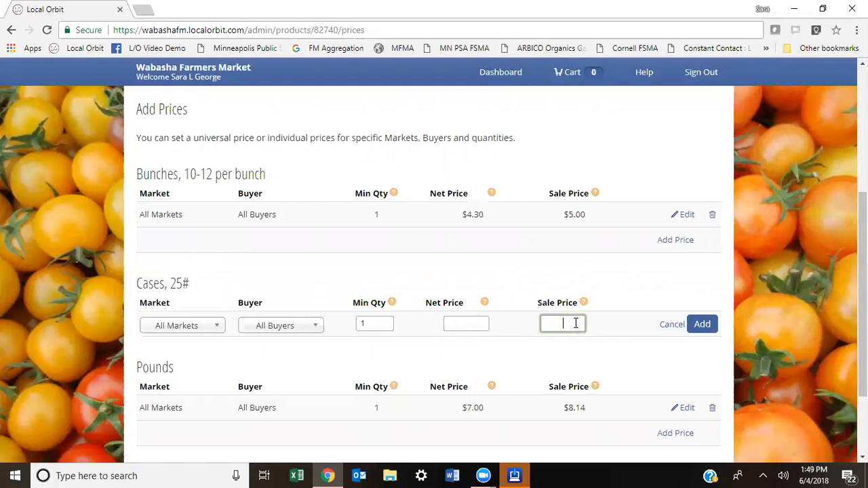
type("100")
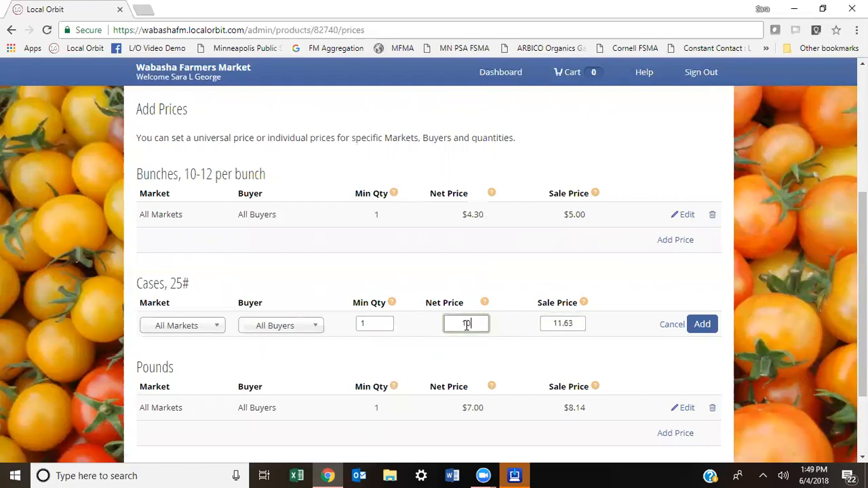
left_click(703, 325)
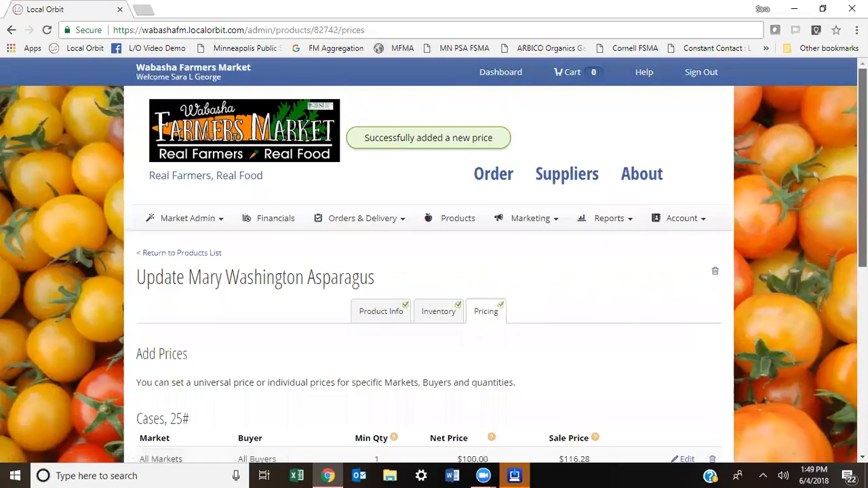
- Add a second Bunches price with a minimum quantity of 10 and a sale price of 4
scroll(434, 272, "down", 4)
scroll(434, 271, "down", 2)
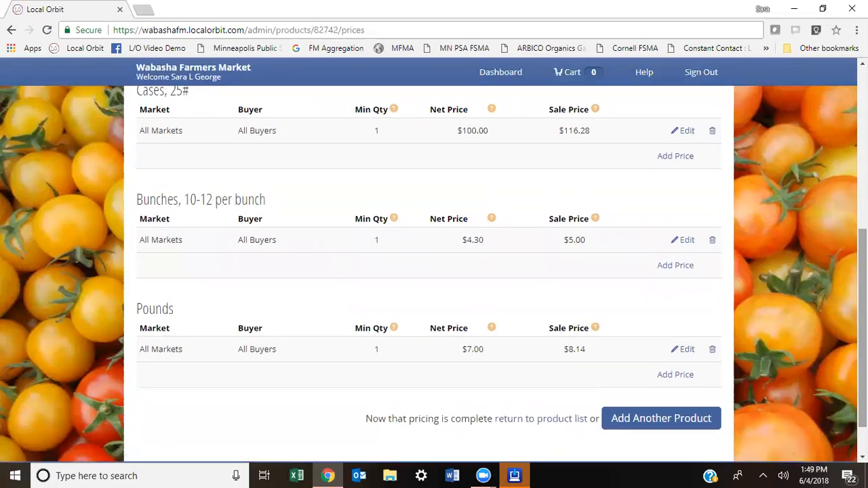
left_click(674, 268)
left_click(556, 266)
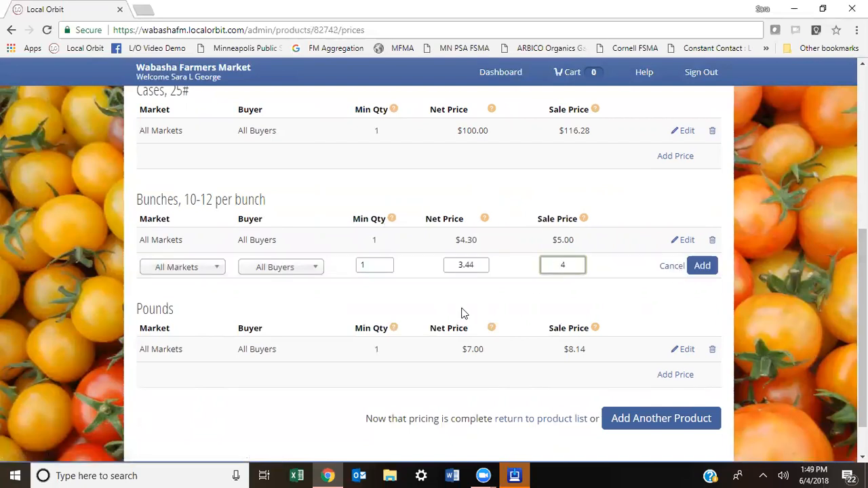
left_click(384, 265)
type("0")
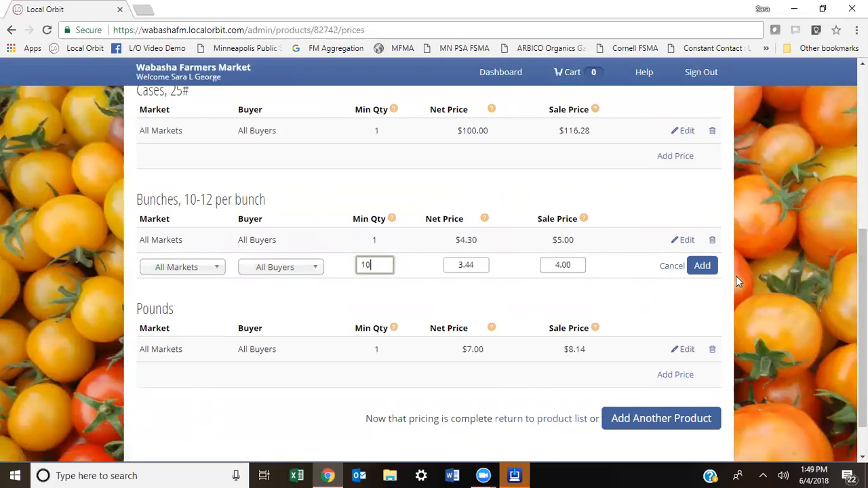
left_click(709, 267)
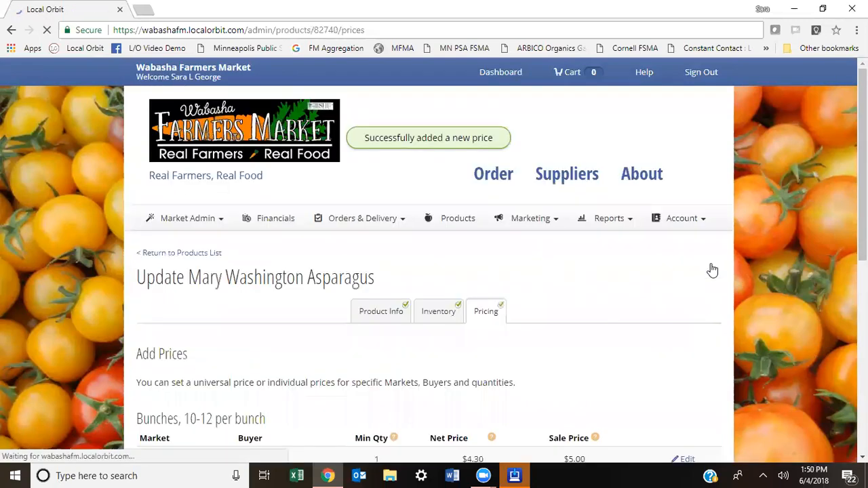
- Add a second Pounds price with a minimum quantity of 10 and a net price of 5.5
scroll(434, 272, "down", 5)
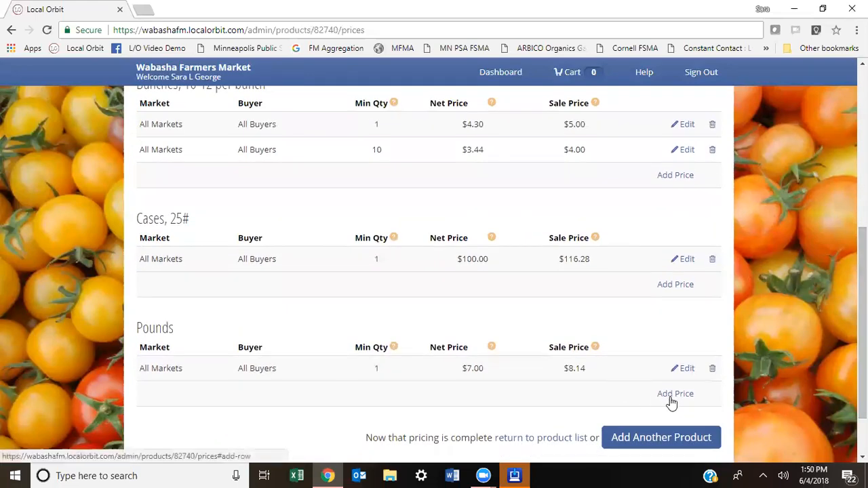
left_click(672, 402)
left_click(374, 394)
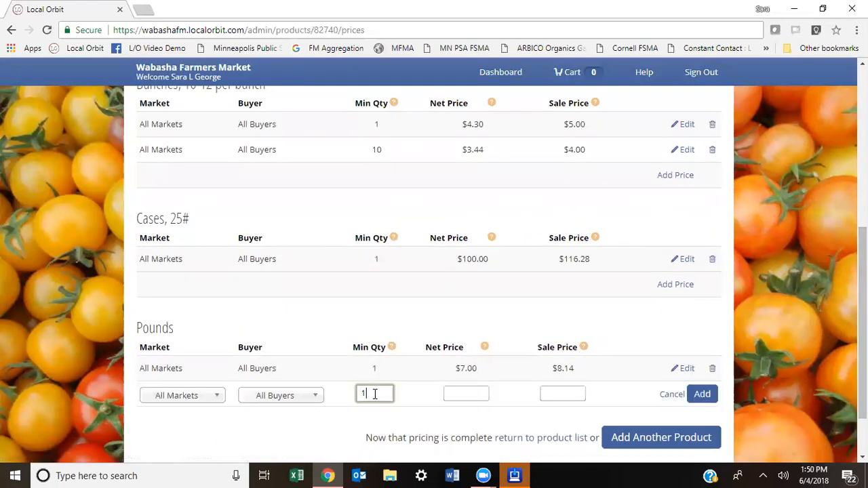
type("0")
left_click(474, 396)
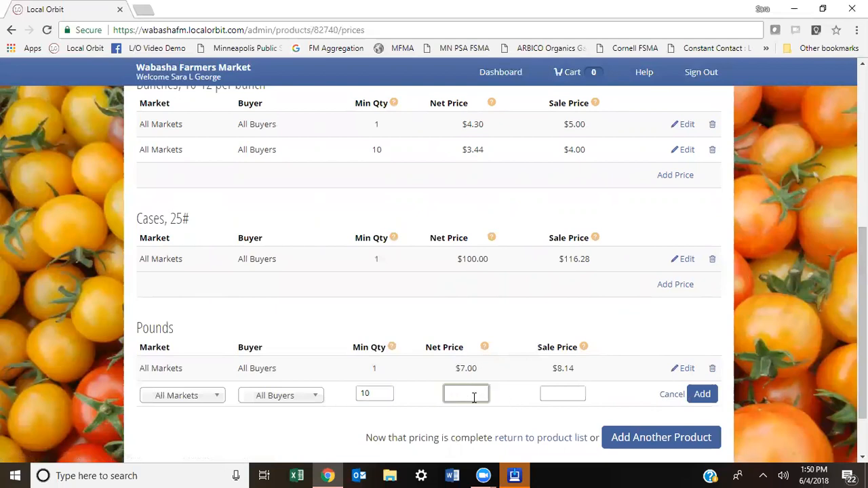
type("6")
key("BackSpace")
type("5.5")
left_click(702, 395)
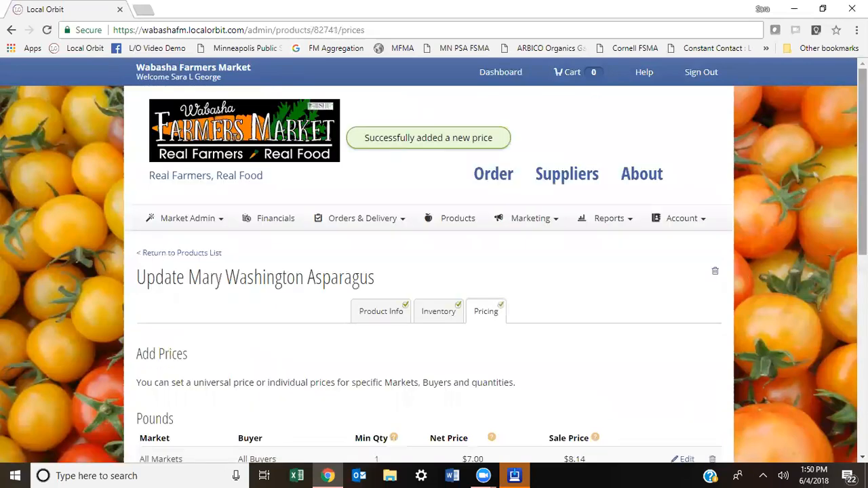
- Add a third Pounds price with a minimum quantity of 40 and a net price of 3.5
scroll(434, 271, "down", 5)
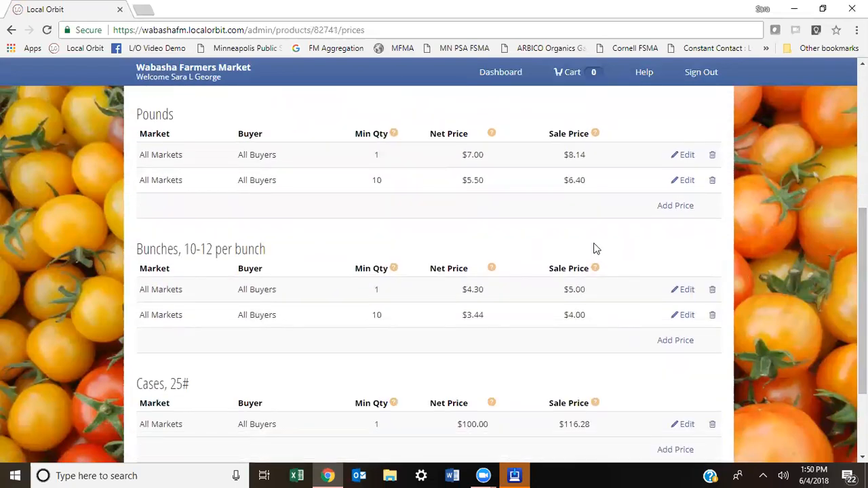
left_click(671, 207)
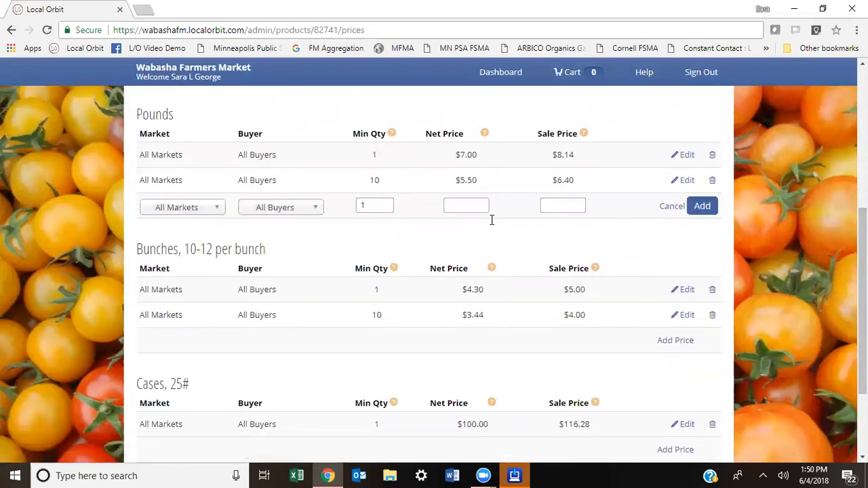
left_click(371, 202)
type("40")
left_click(459, 205)
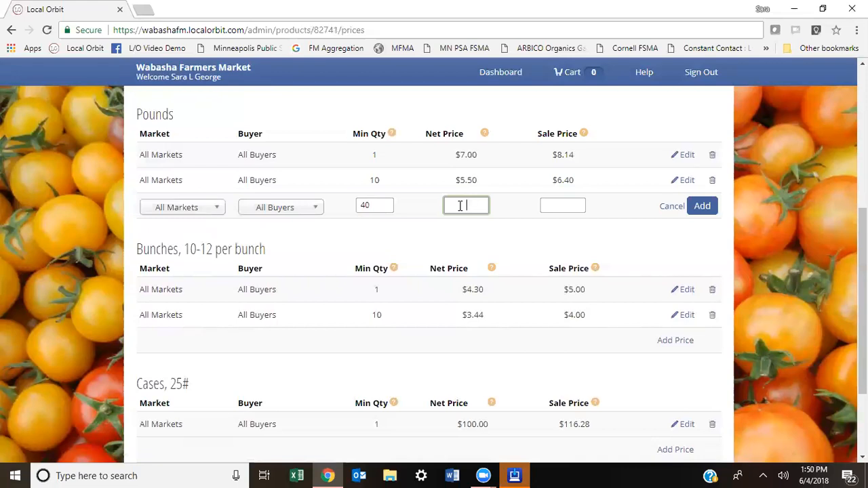
type("3.5")
left_click(703, 209)
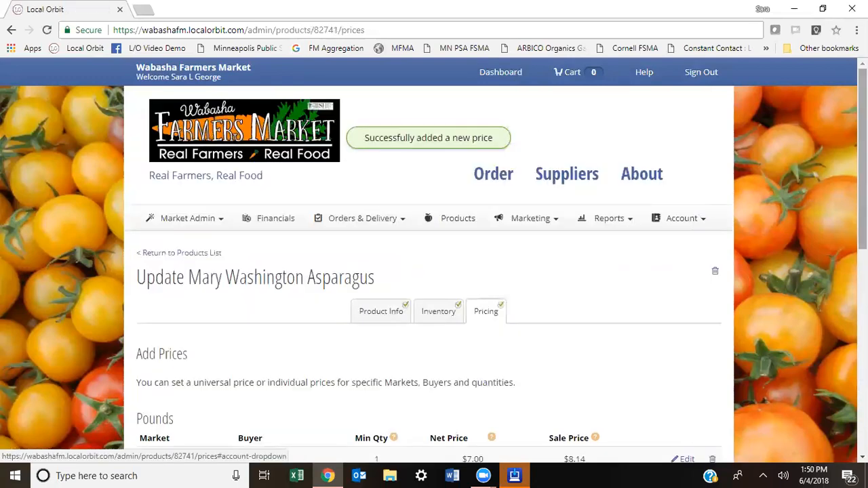
- Start another Pounds price for all markets and choose Harbor View Cafe as its buyer
scroll(434, 272, "down", 5)
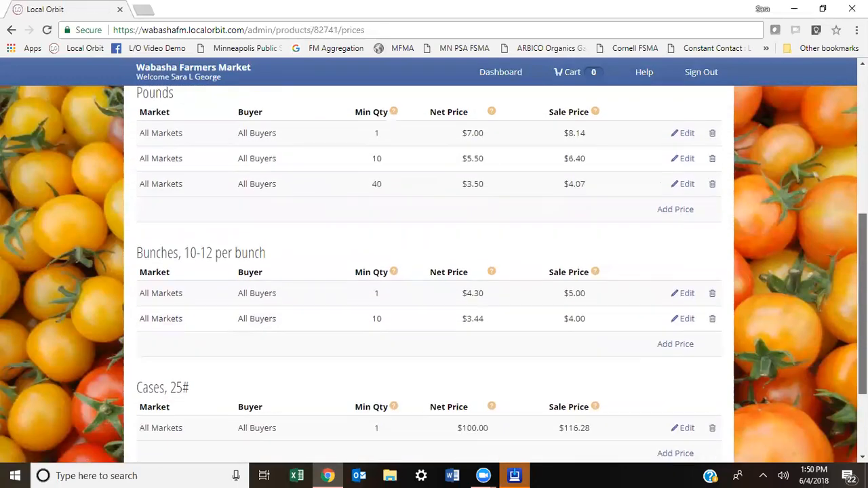
scroll(626, 419, "down", 2)
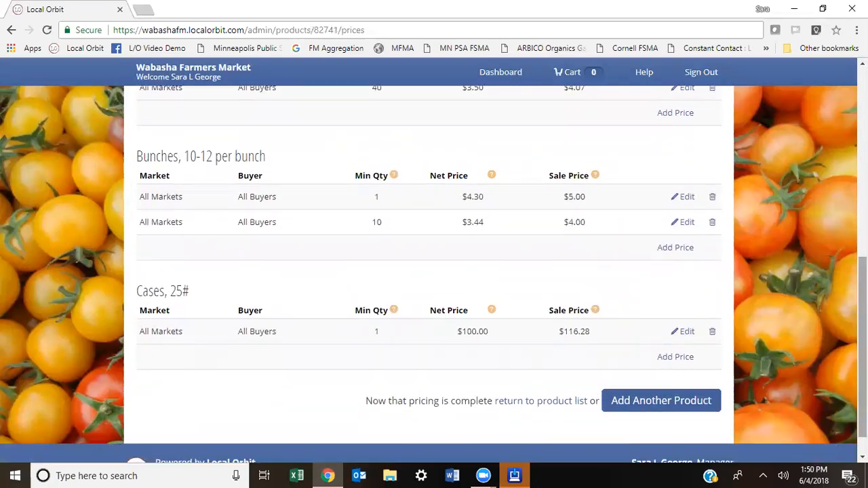
left_click_drag(863, 347, 863, 247)
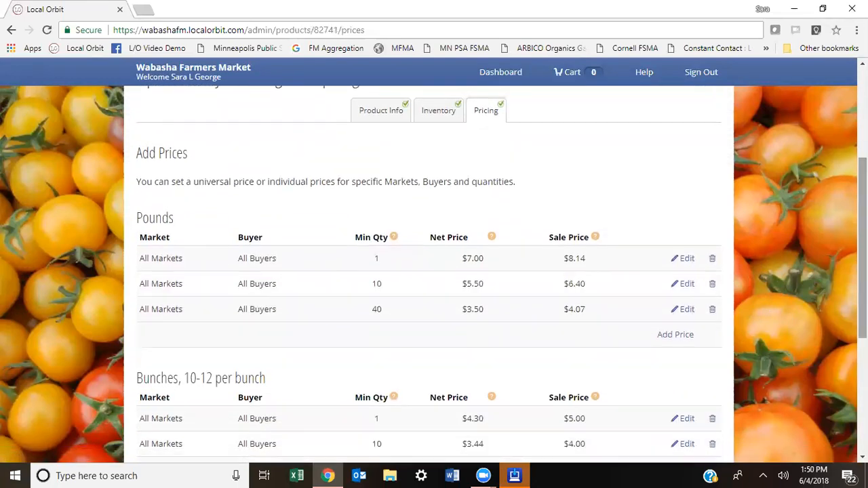
left_click(675, 335)
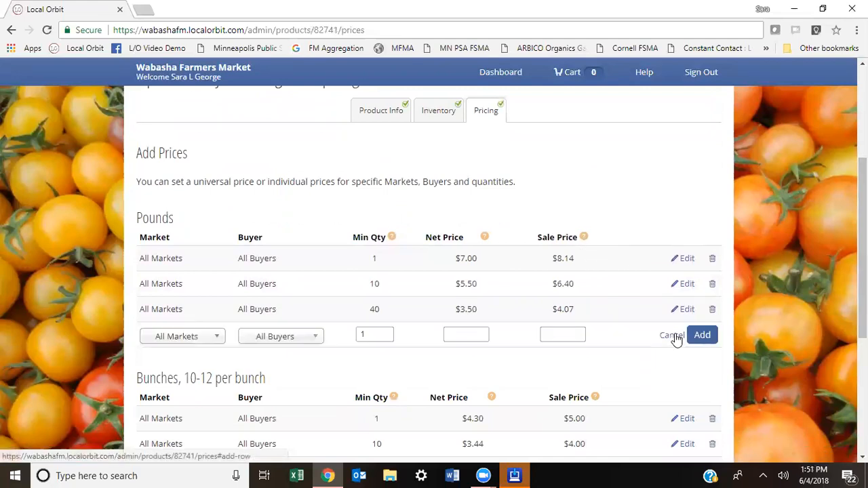
left_click(280, 338)
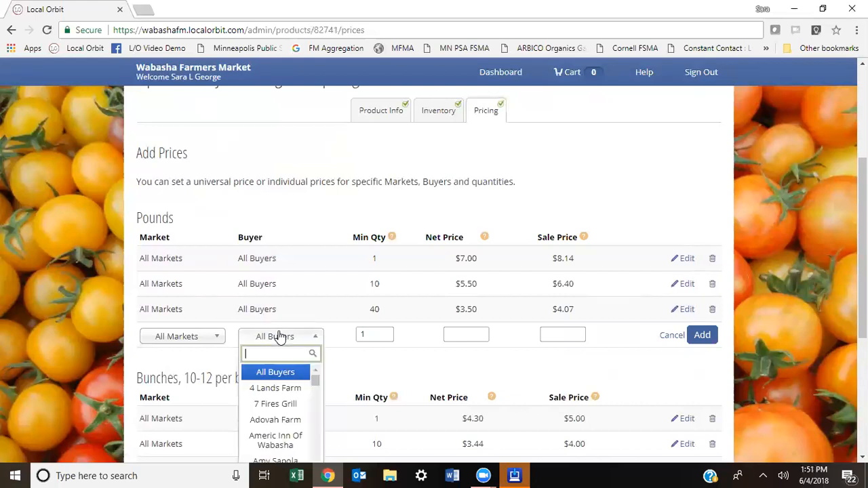
left_click_drag(315, 385, 319, 430)
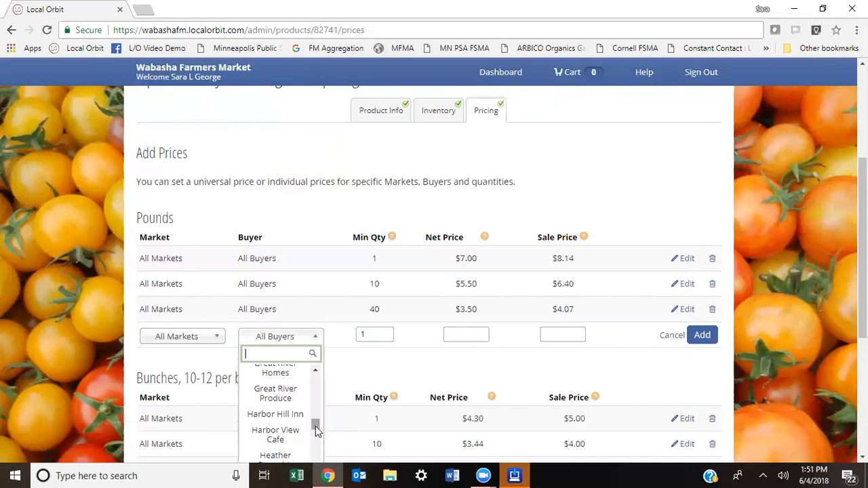
left_click(297, 438)
- Give the Harbor View Cafe price a minimum quantity of 1 and a net price of 5.00, and add it
left_click(373, 335)
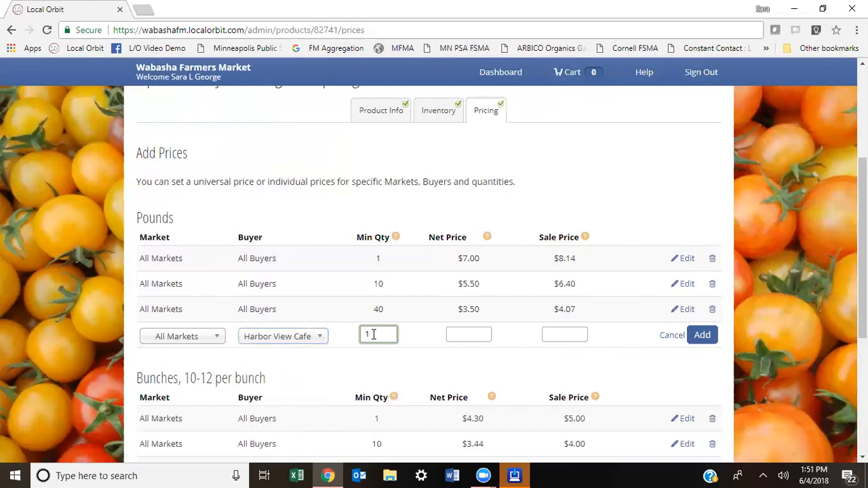
left_click(469, 334)
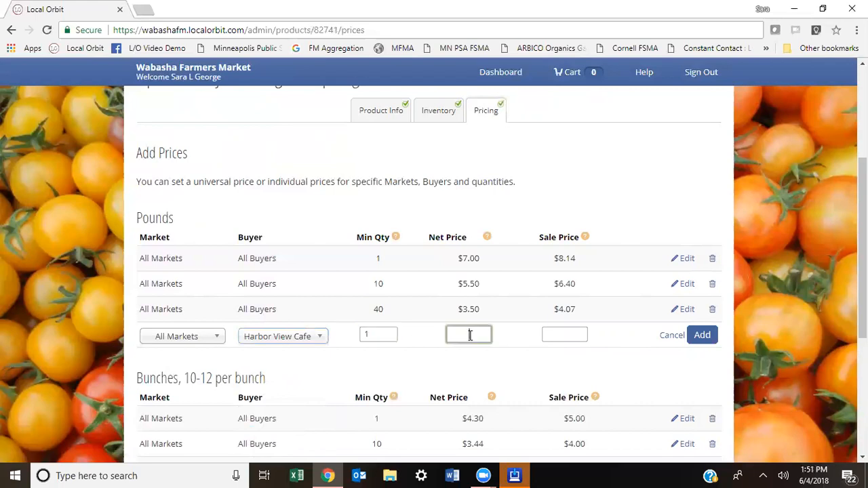
type("5.5")
key("BackSpace")
key("BackSpace")
type(".00")
left_click(708, 337)
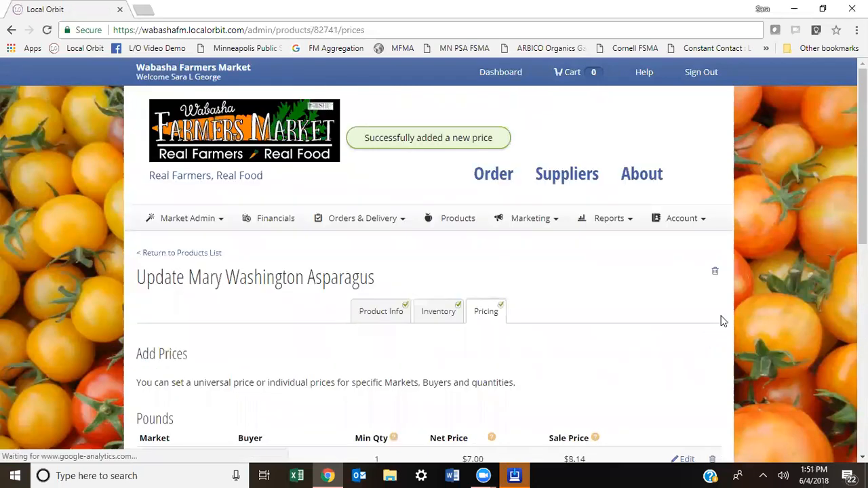
- Check the completed price lists for all three units and return to the product list
scroll(344, 324, "down", 3)
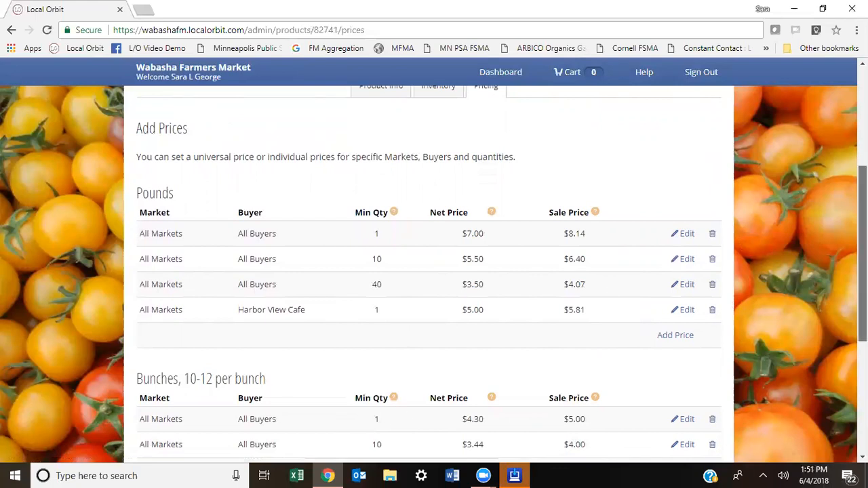
scroll(863, 254, "down", 3)
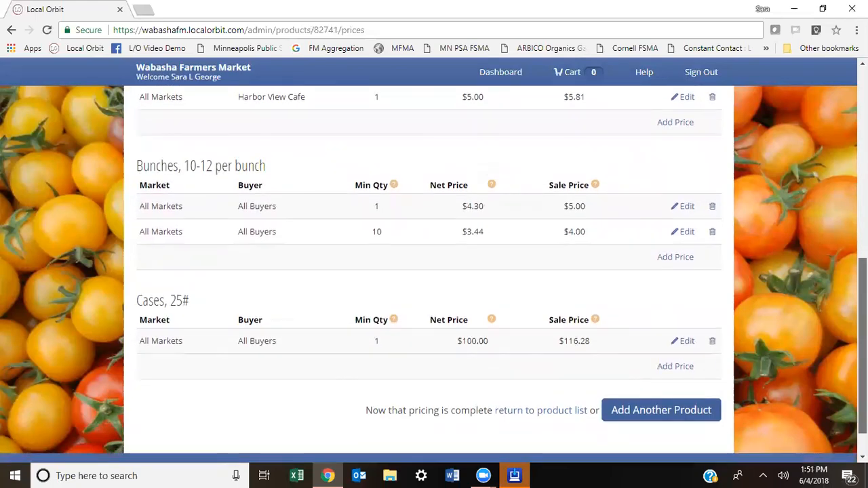
left_click(542, 420)
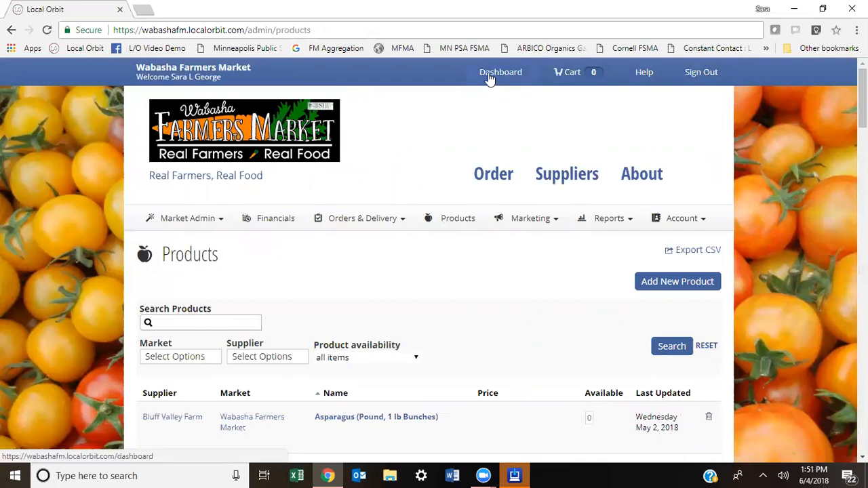
- Open the Fresh Sheet preview and review the Mary Washington Asparagus listings for bunches, pounds and cases
left_click(527, 223)
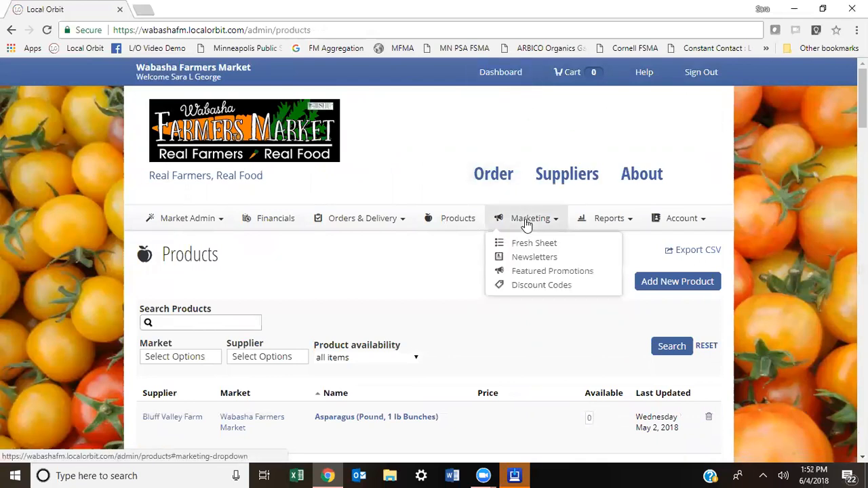
left_click(529, 242)
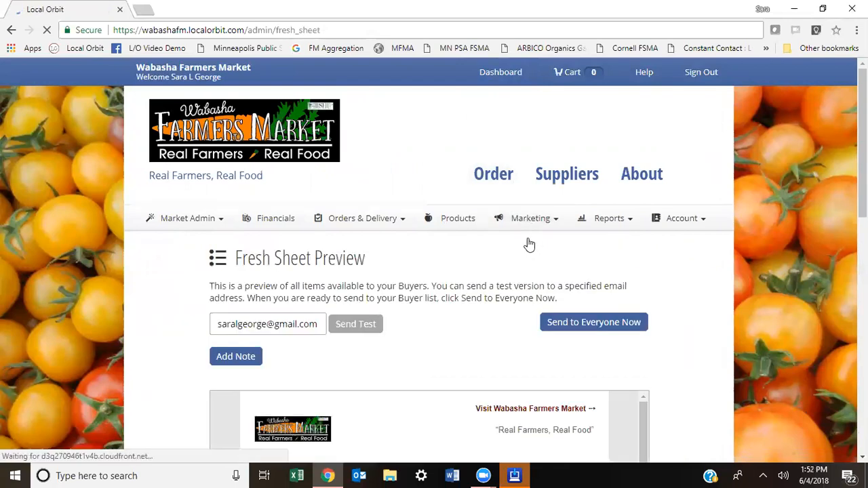
scroll(434, 271, "down", 4)
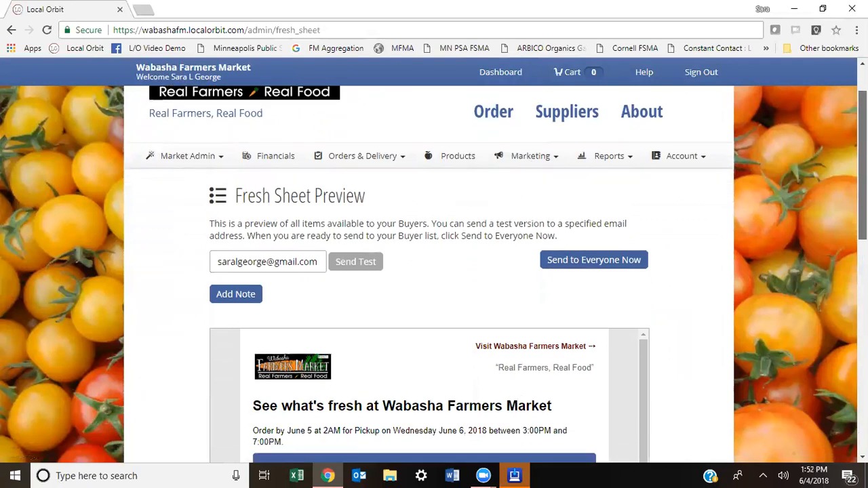
scroll(434, 271, "up", 4)
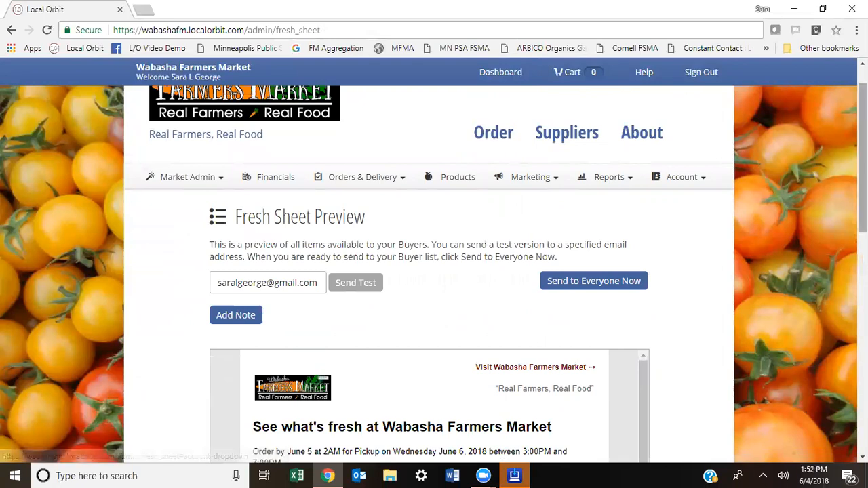
scroll(434, 271, "down", 4)
scroll(434, 271, "down", 2)
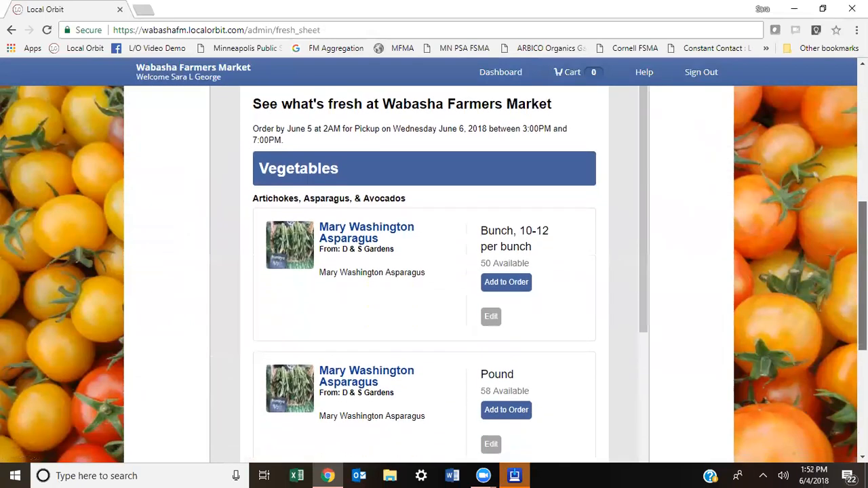
scroll(434, 271, "down", 3)
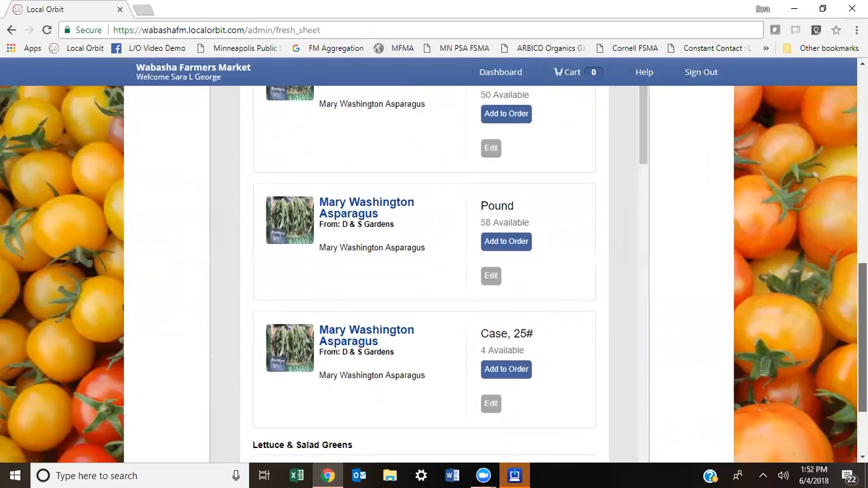
scroll(416, 180, "up", 1)
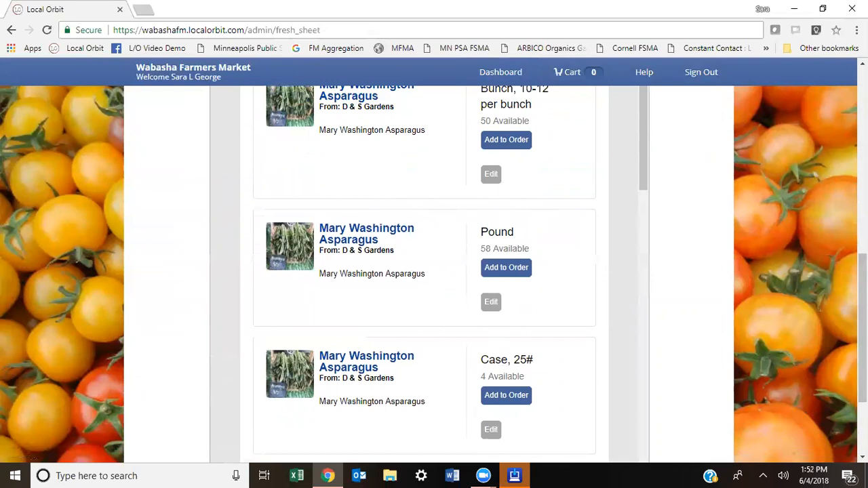
scroll(434, 272, "down", 2)
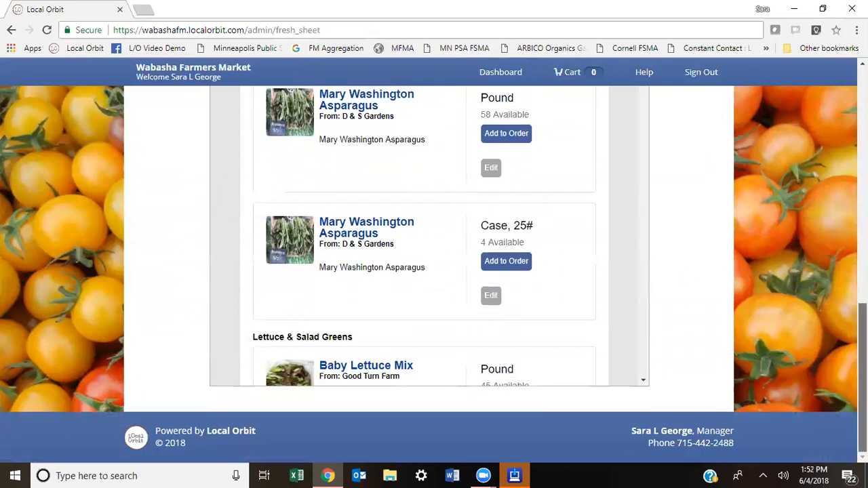
scroll(434, 272, "up", 4)
scroll(548, 180, "up", 5)
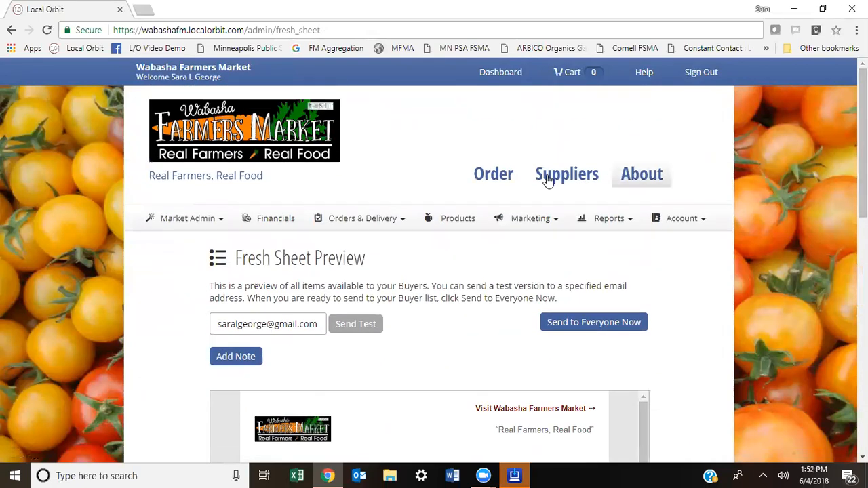
- Open the buyers' ordering page and examine the Mary Washington Asparagus prices and minimum quantities for each unit
left_click(499, 180)
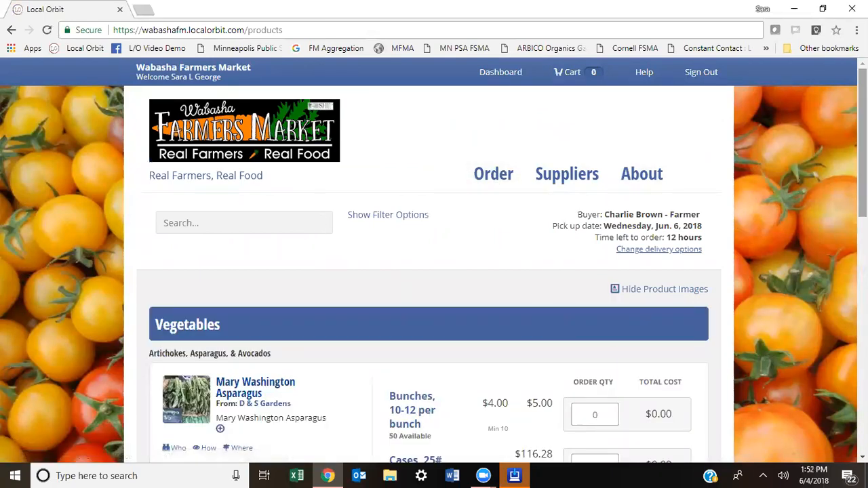
scroll(429, 274, "down", 1)
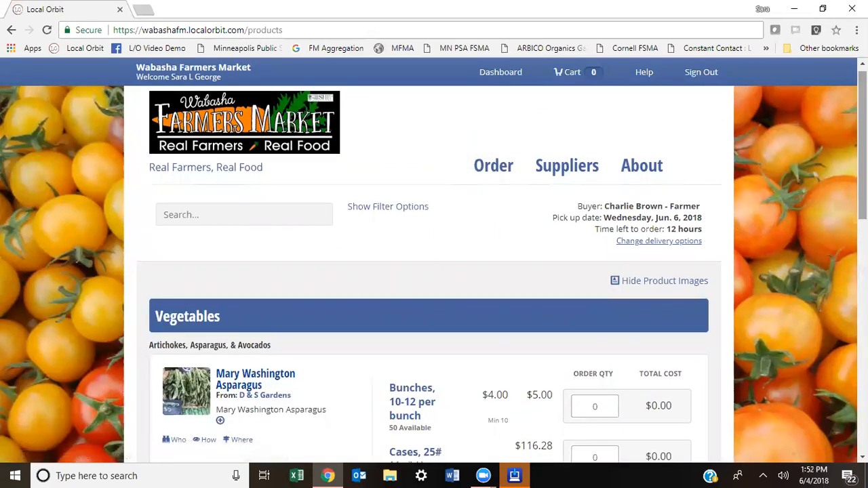
scroll(428, 274, "down", 3)
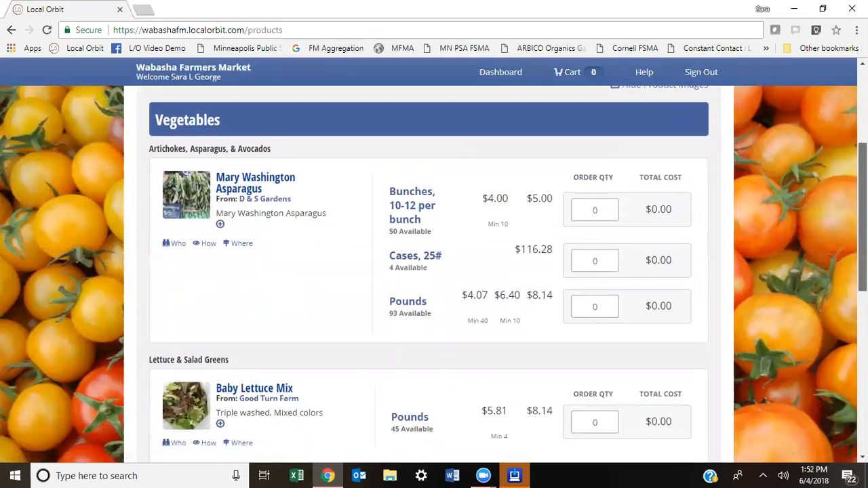
scroll(428, 274, "up", 1)
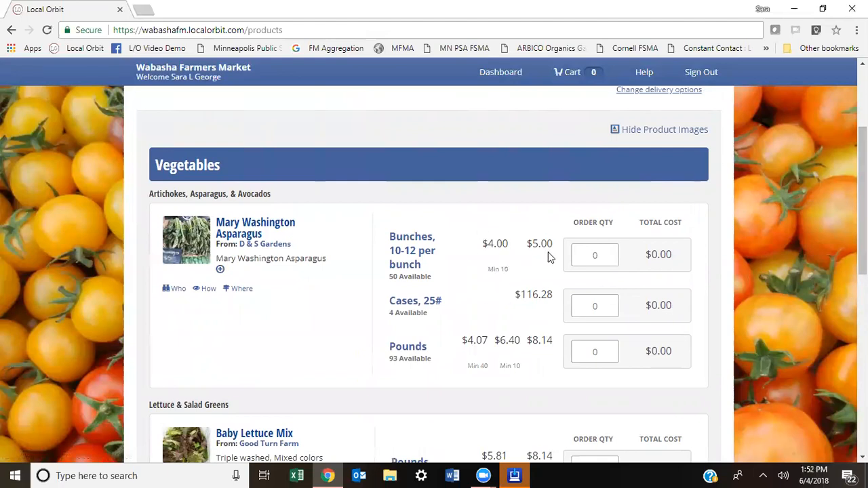
- Order 1 bunch of Mary Washington Asparagus, and raise the order quantity to 10 to test the bulk price
left_click(606, 251)
type("1")
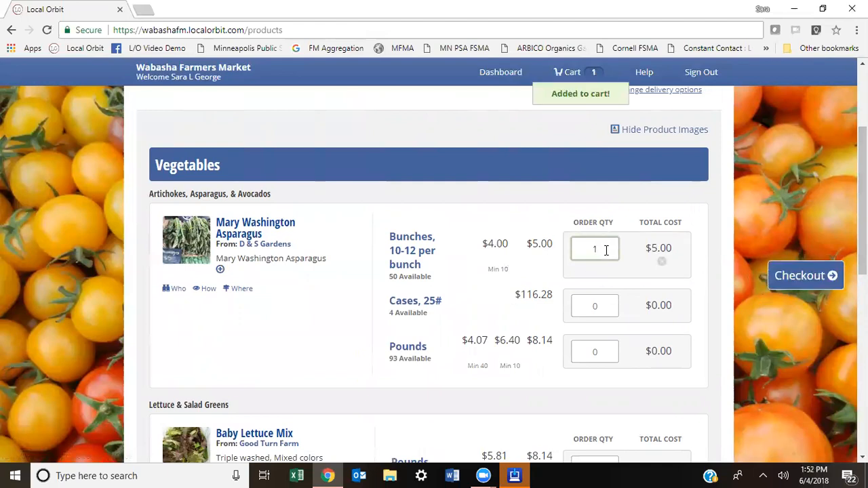
key("BackSpace")
type("10")
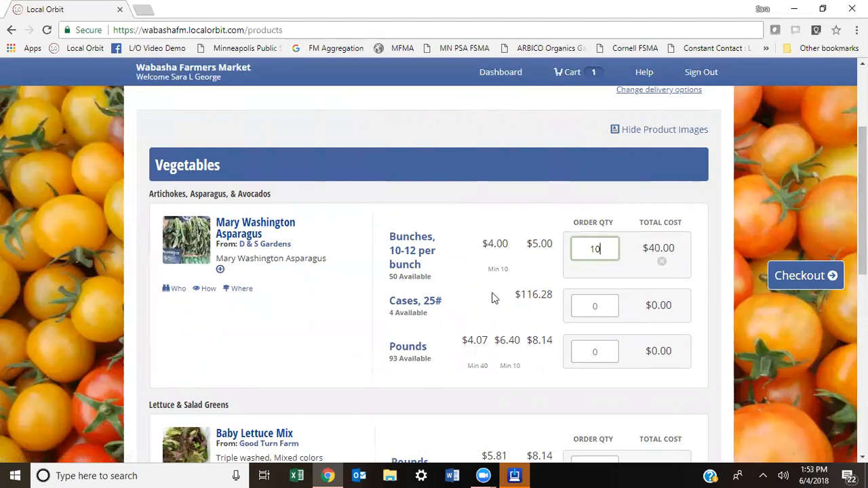
- Clear the order quantity for Mary Washington Asparagus bunches to empty the cart
key("BackSpace")
key("BackSpace")
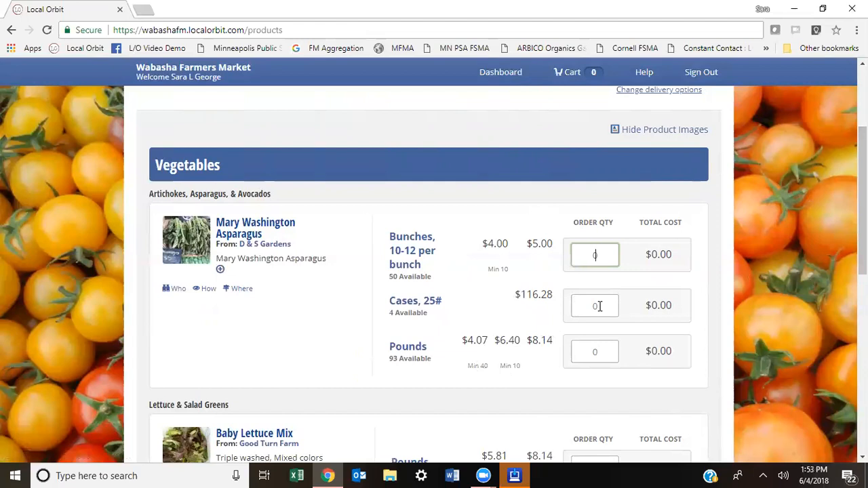
- Review the Who, How, Where and Details information shown to buyers for Mary Washington Asparagus
left_click(177, 291)
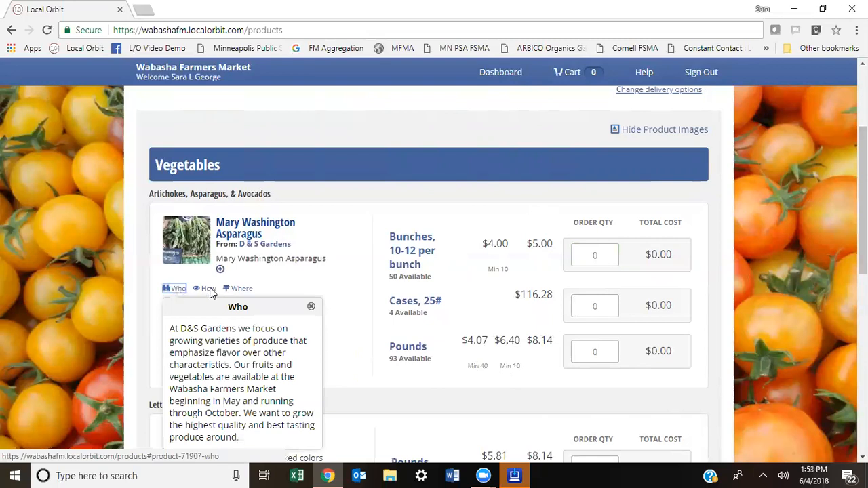
left_click(210, 290)
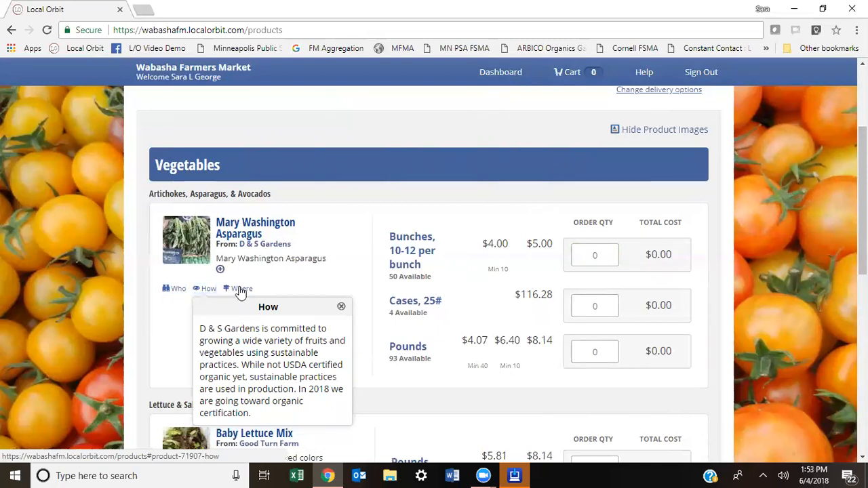
left_click(240, 291)
left_click(240, 291)
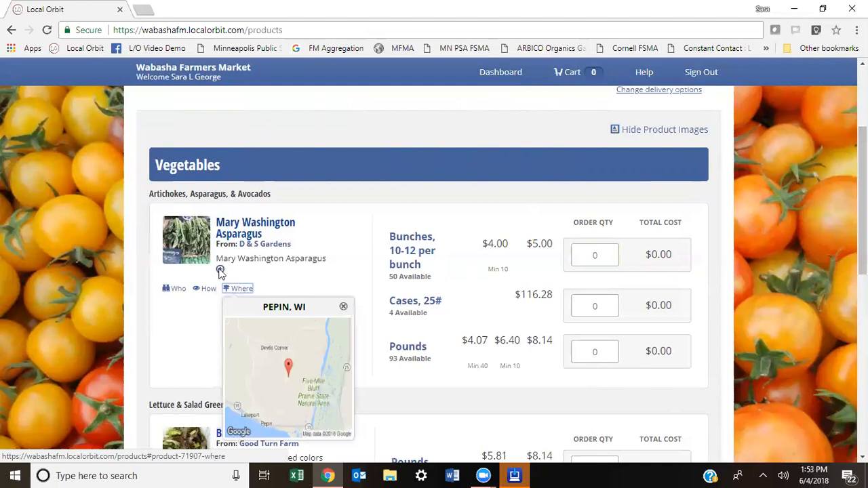
left_click(220, 270)
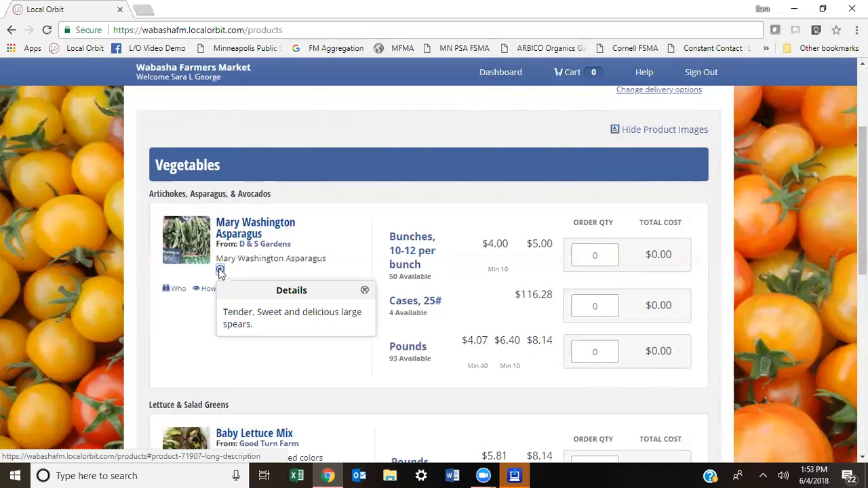
left_click(220, 270)
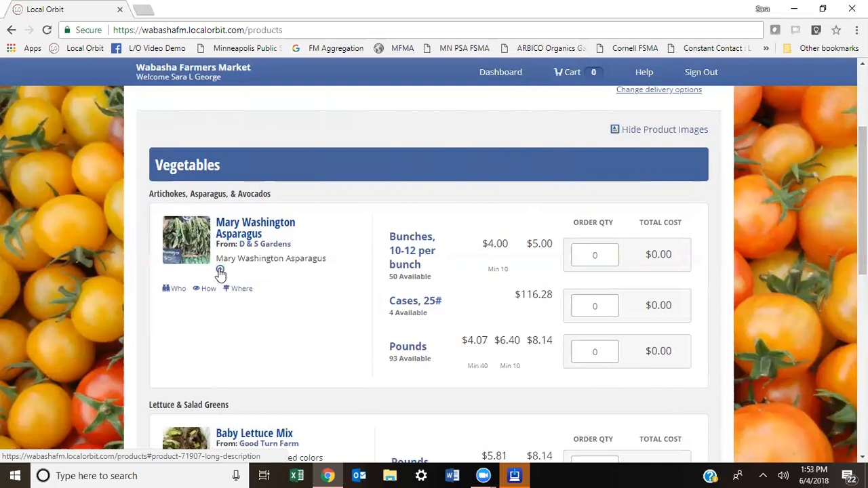
- Read the Details descriptions of Baby Lettuce Mix, Spinach, Basil and Radishes, and return to the start of the order page
scroll(384, 283, "down", 3)
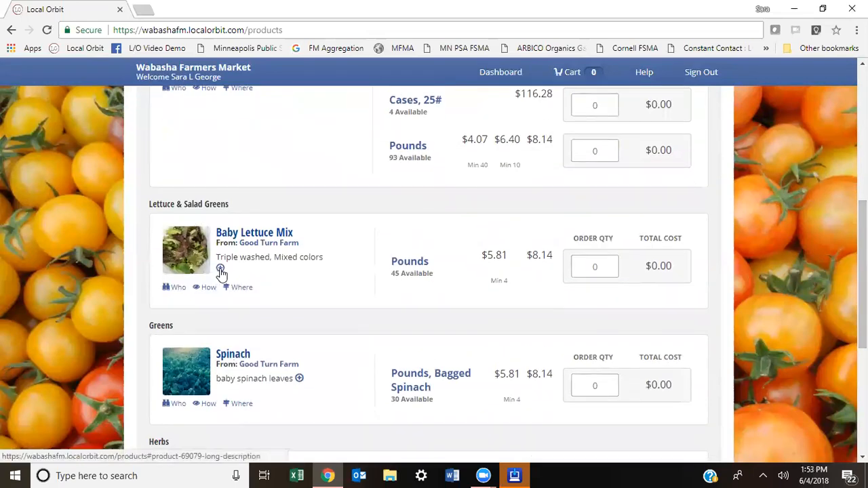
left_click(220, 270)
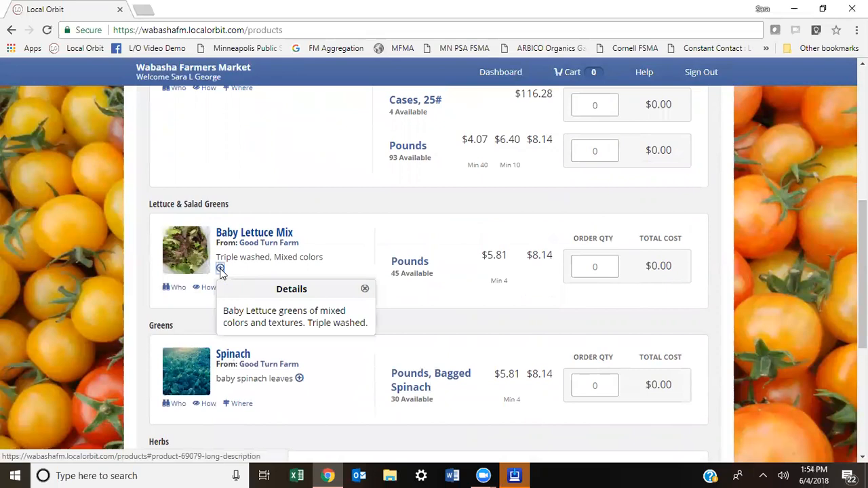
left_click(300, 379)
left_click(300, 379)
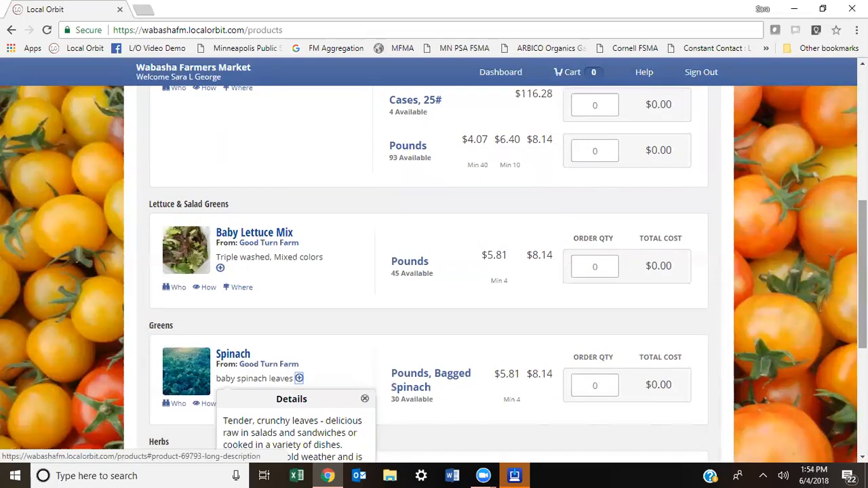
scroll(434, 271, "down", 2)
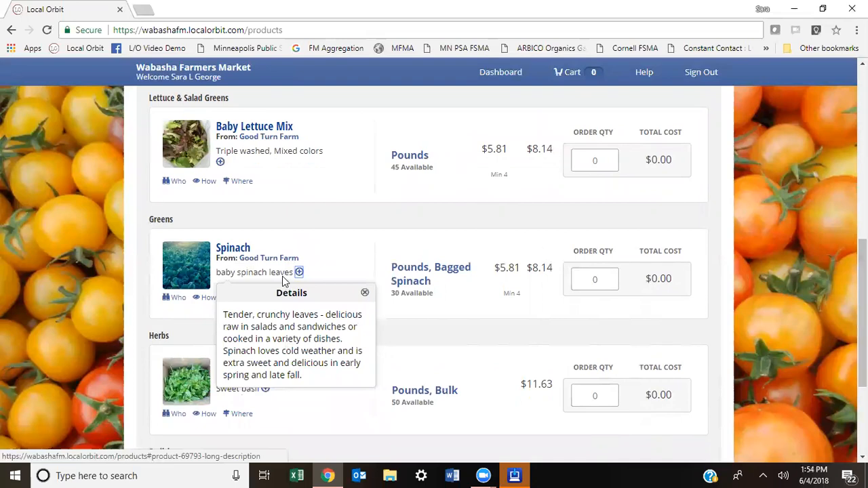
left_click(299, 272)
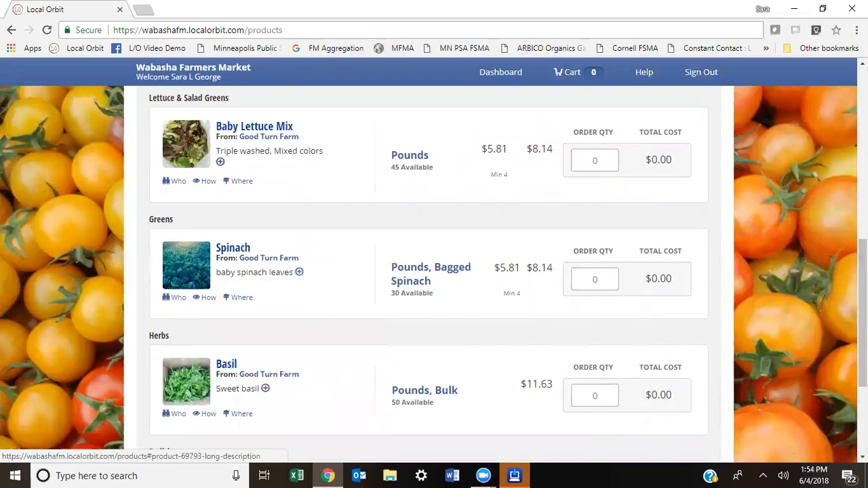
scroll(301, 274, "down", 2)
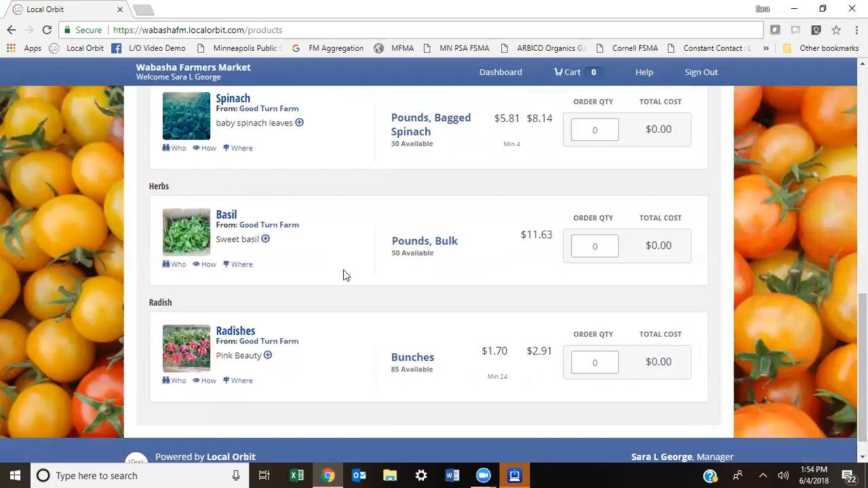
left_click(265, 241)
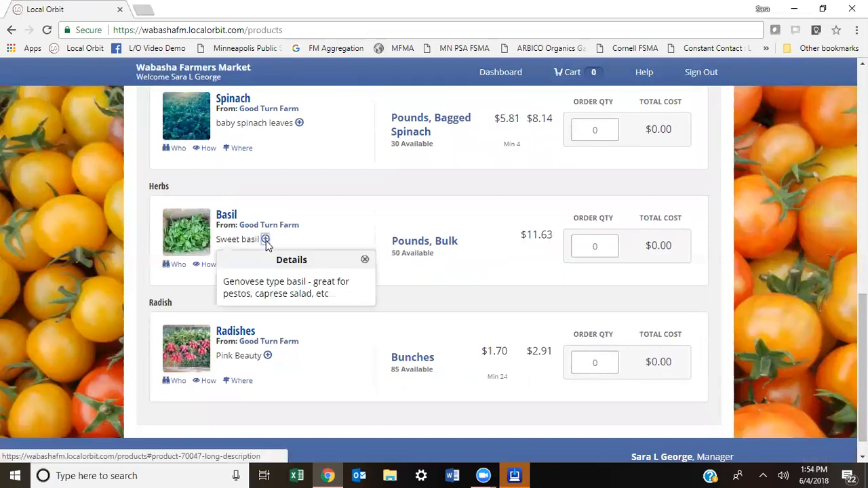
left_click(268, 356)
left_click(267, 357)
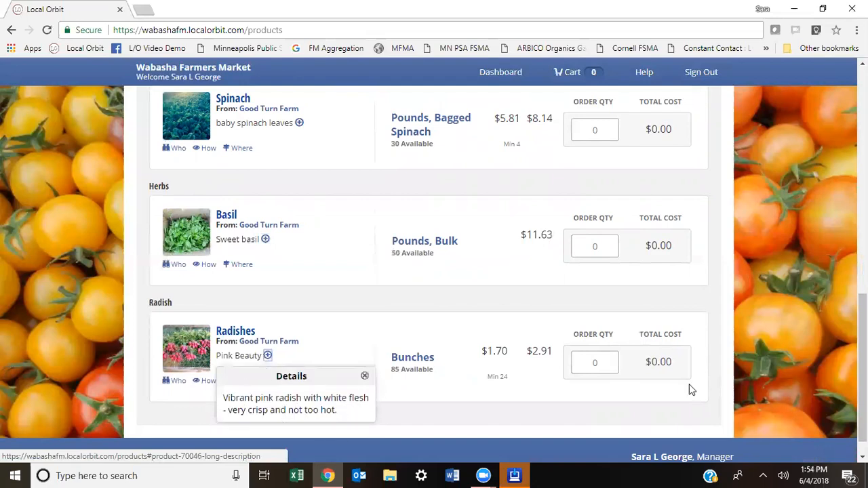
left_click_drag(862, 366, 863, 136)
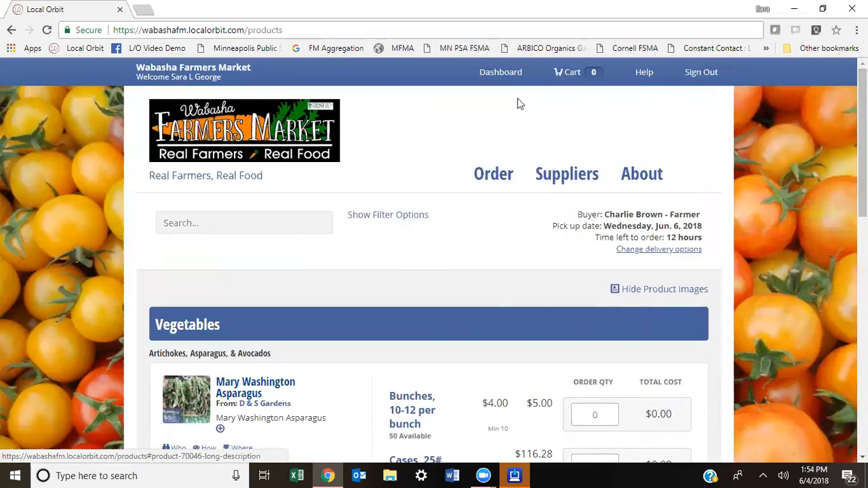